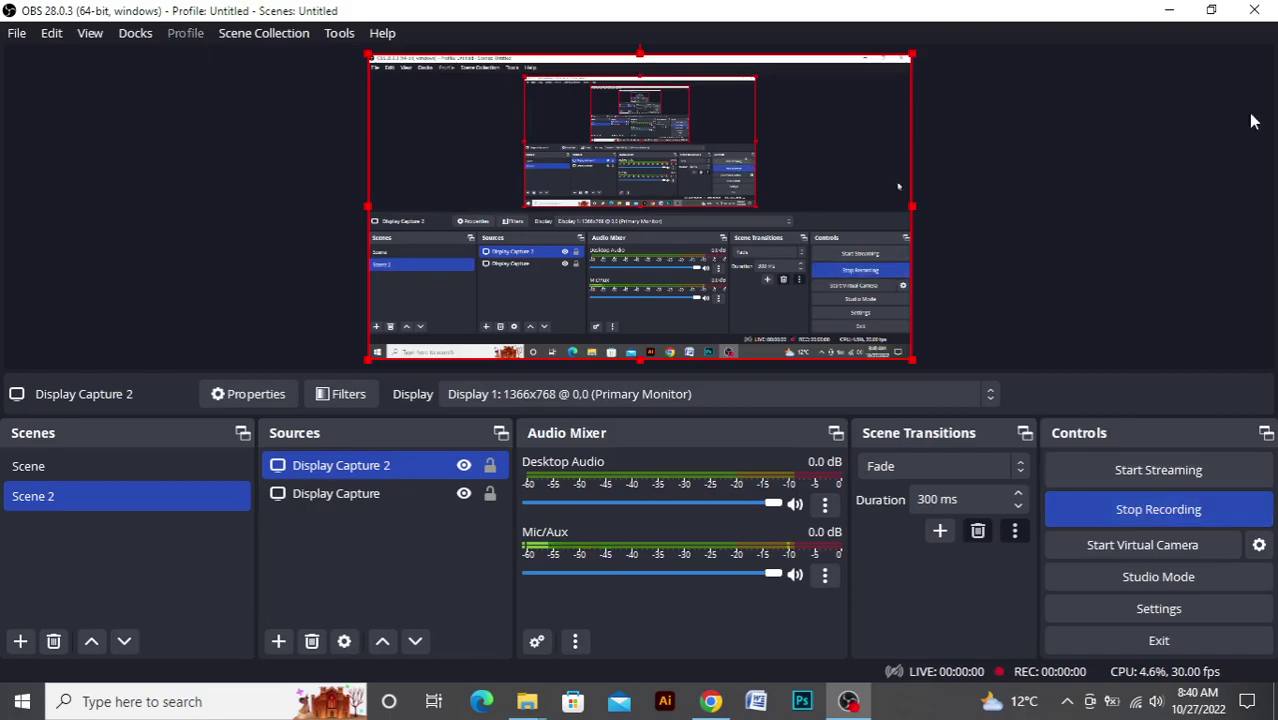
- Start the screen recording in OBS Studio
{"action": "left_click", "coordinate": [1169, 10]}
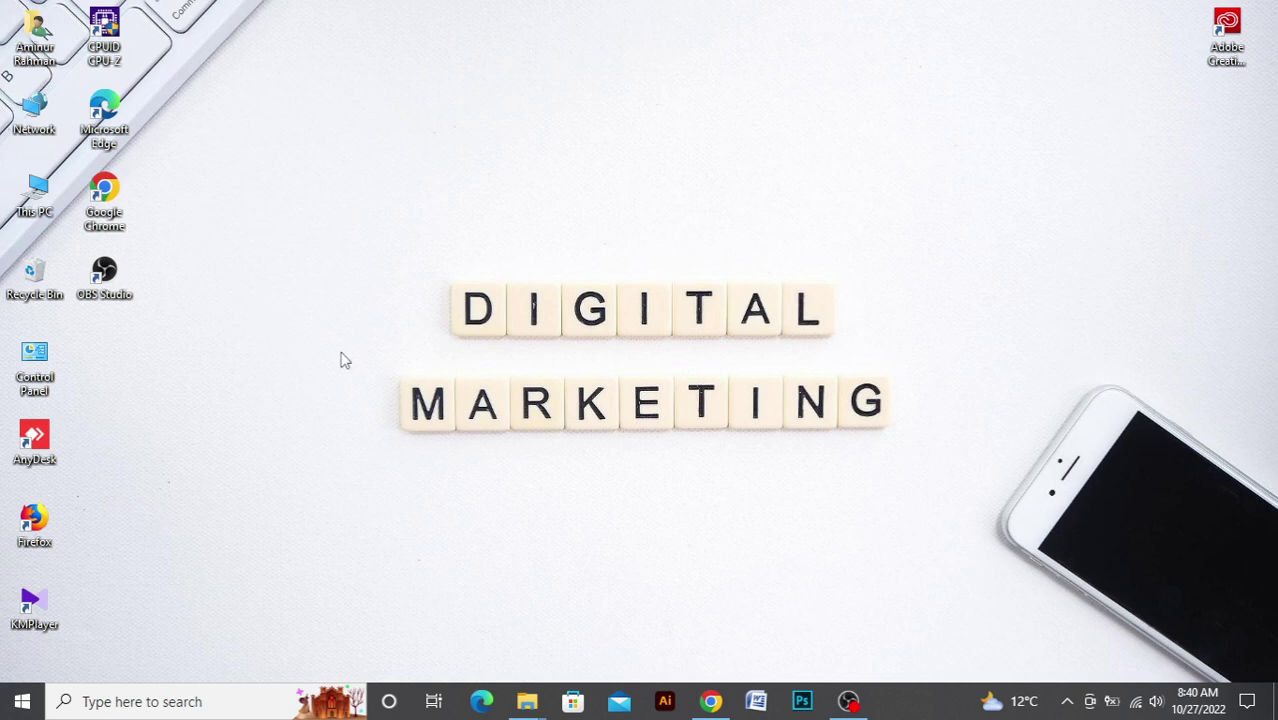
{"action": "right_click", "coordinate": [328, 322]}
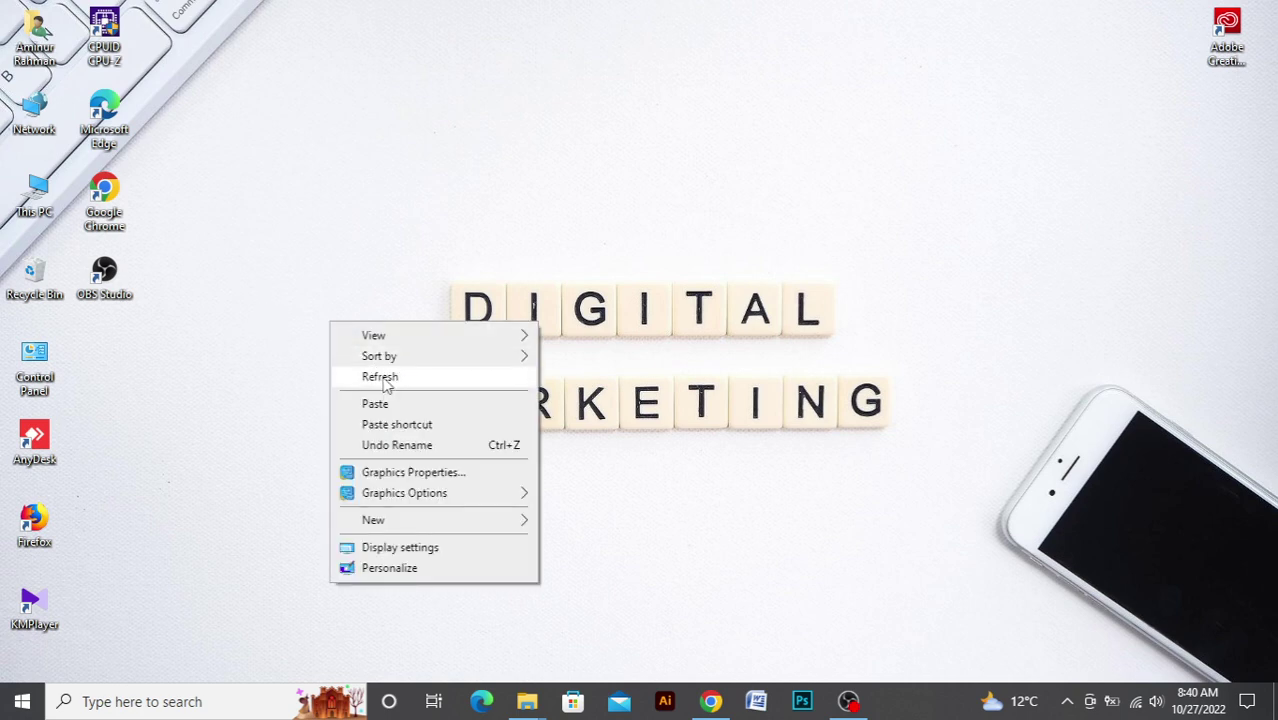
{"action": "left_click", "coordinate": [380, 376]}
{"action": "right_click", "coordinate": [366, 330]}
{"action": "left_click", "coordinate": [401, 380]}
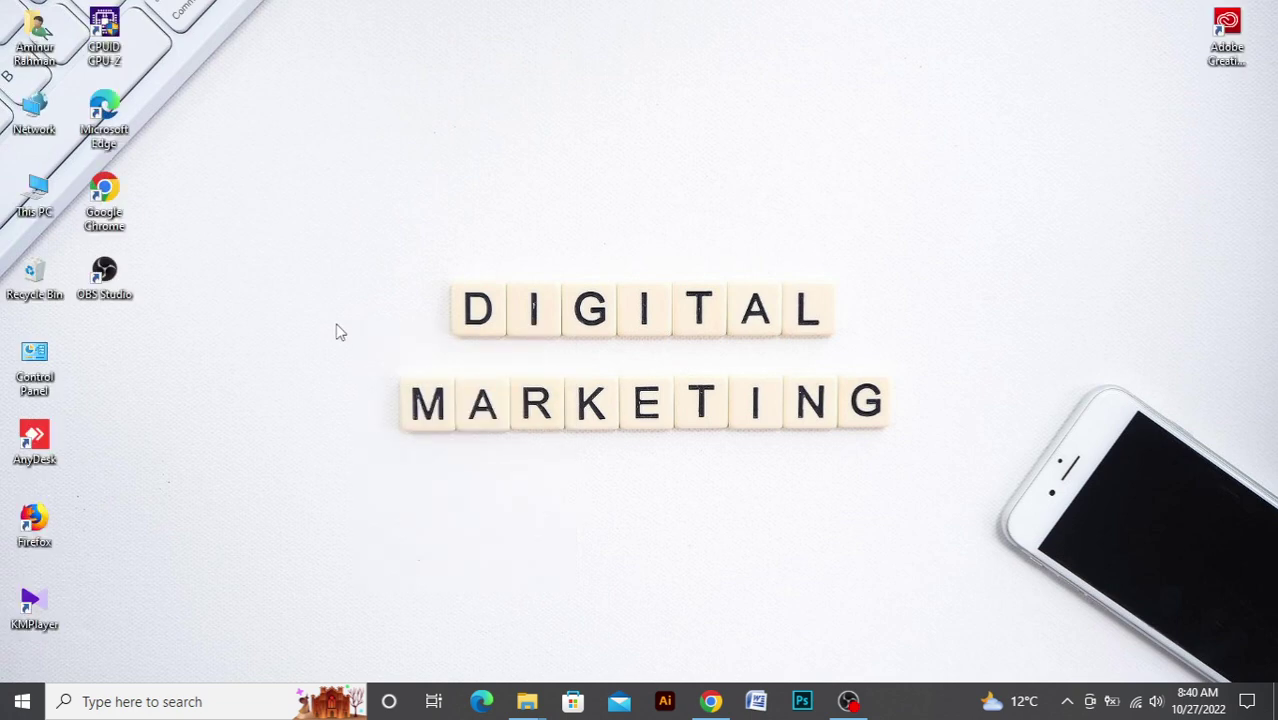
{"action": "right_click", "coordinate": [337, 324]}
{"action": "left_click", "coordinate": [384, 379]}
- Browse This PC to Downloads and open JPG Flyer.jpg in the photo viewer
{"action": "double_click", "coordinate": [37, 192]}
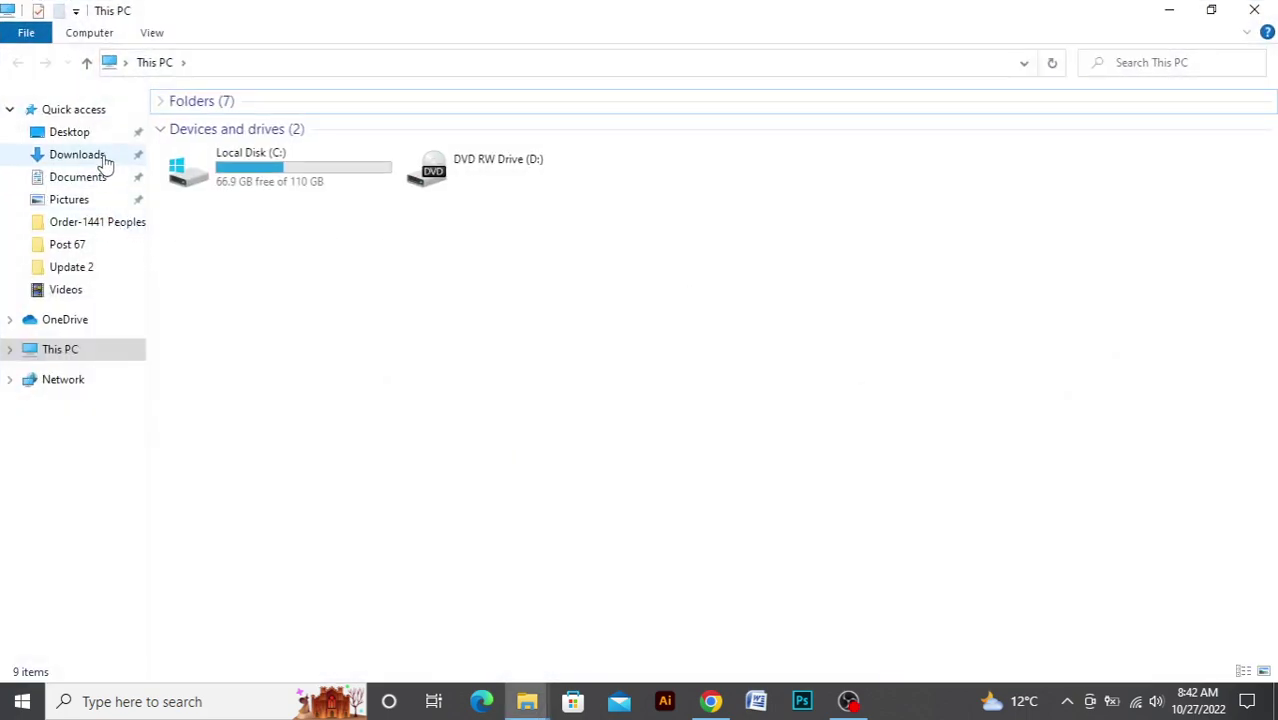
{"action": "left_click", "coordinate": [101, 160]}
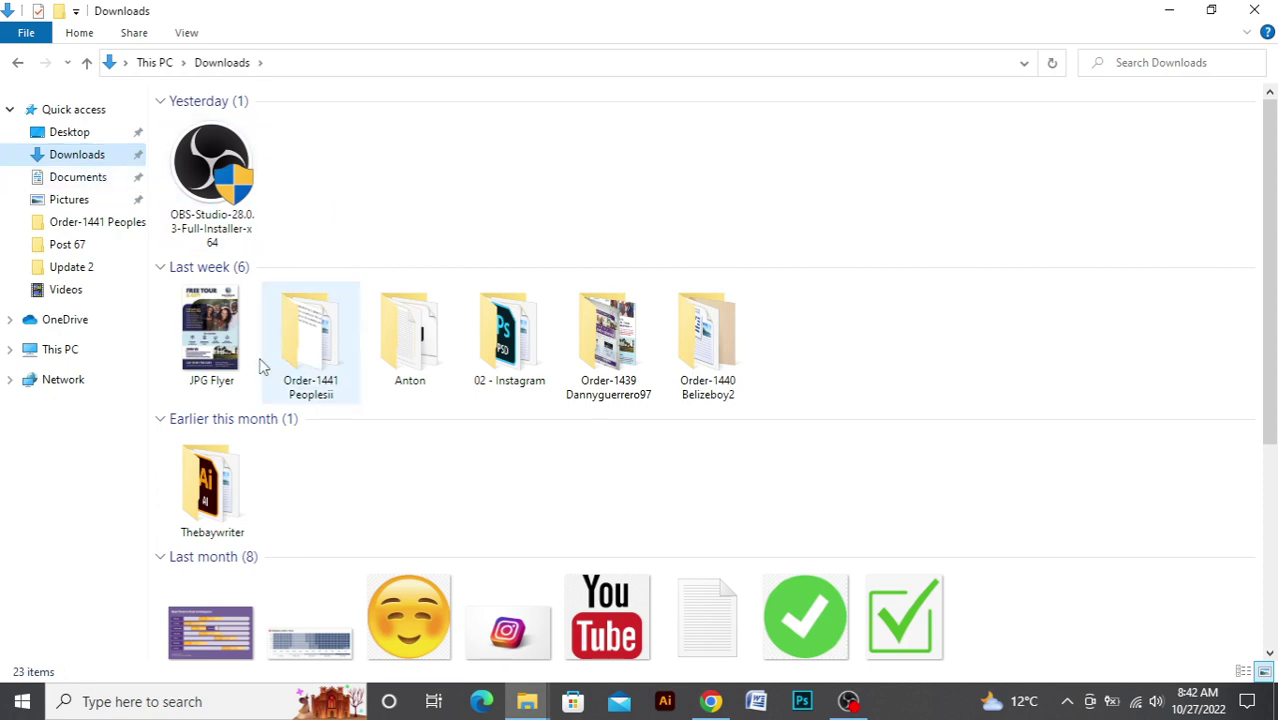
{"action": "left_click", "coordinate": [228, 348]}
{"action": "double_click", "coordinate": [228, 348]}
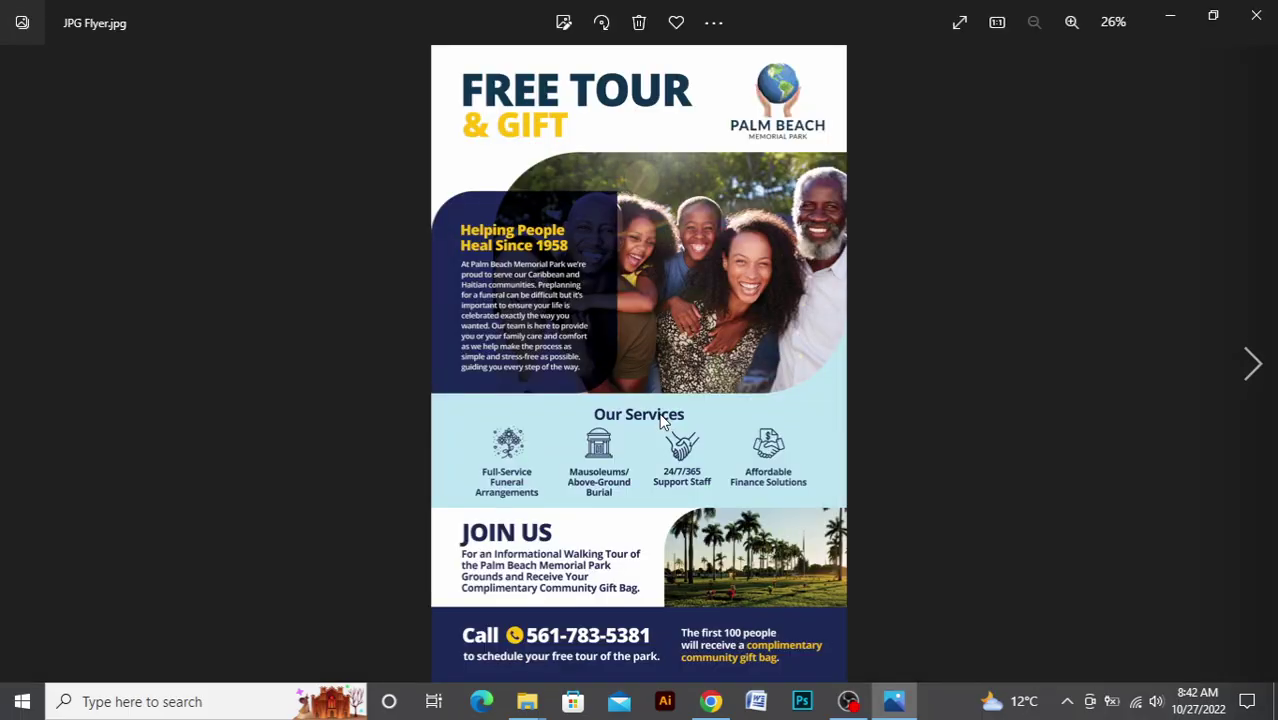
- Zoom and pan over the flyer's FREE TOUR, Our Services, JOIN US and call sections
{"action": "scroll", "coordinate": [565, 345], "scroll_direction": "up", "scroll_amount": 2}
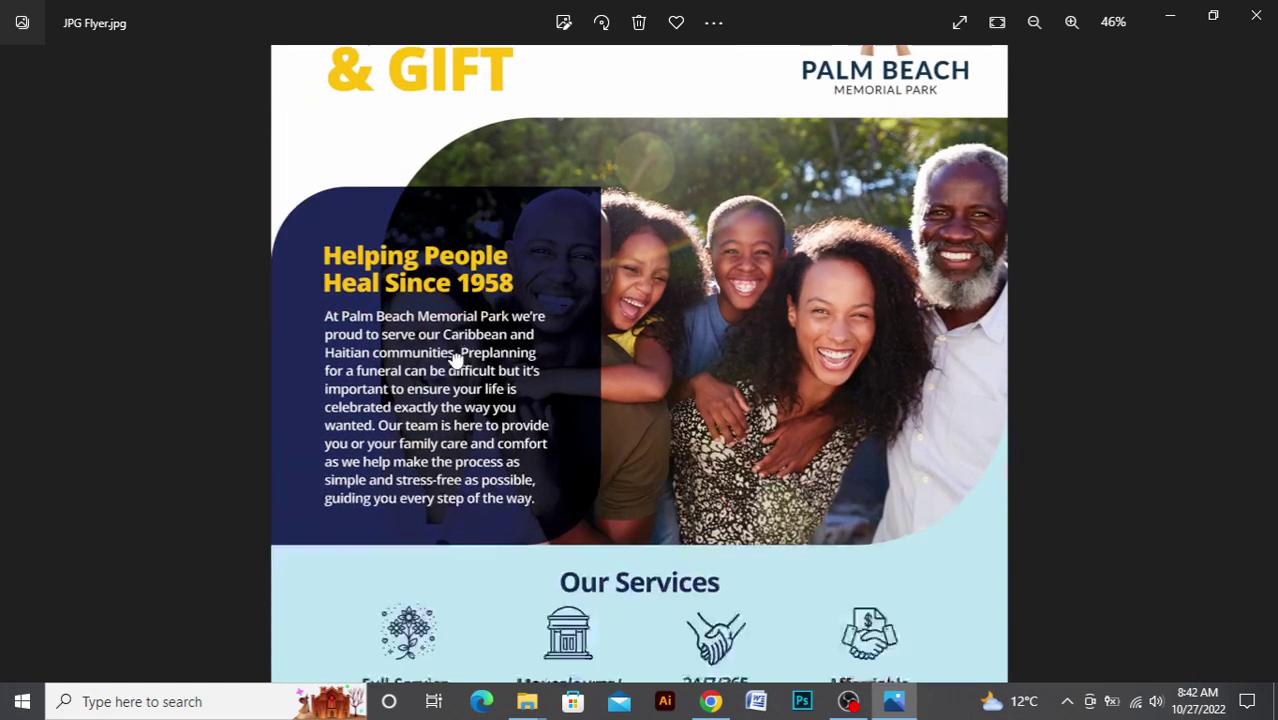
{"action": "left_click_drag", "start_coordinate": [442, 488], "coordinate": [455, 328]}
{"action": "scroll", "coordinate": [441, 390], "scroll_direction": "down", "scroll_amount": 2}
{"action": "scroll", "coordinate": [530, 368], "scroll_direction": "up", "scroll_amount": 2}
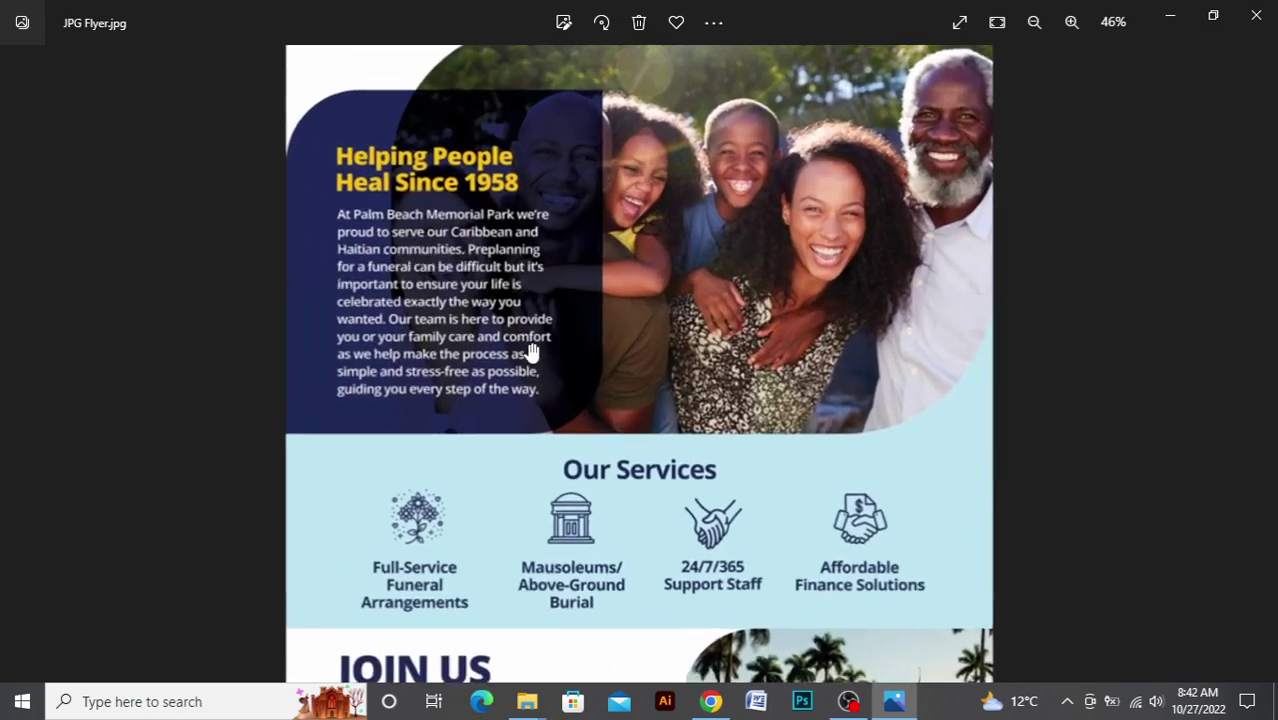
{"action": "left_click_drag", "start_coordinate": [496, 531], "coordinate": [501, 436]}
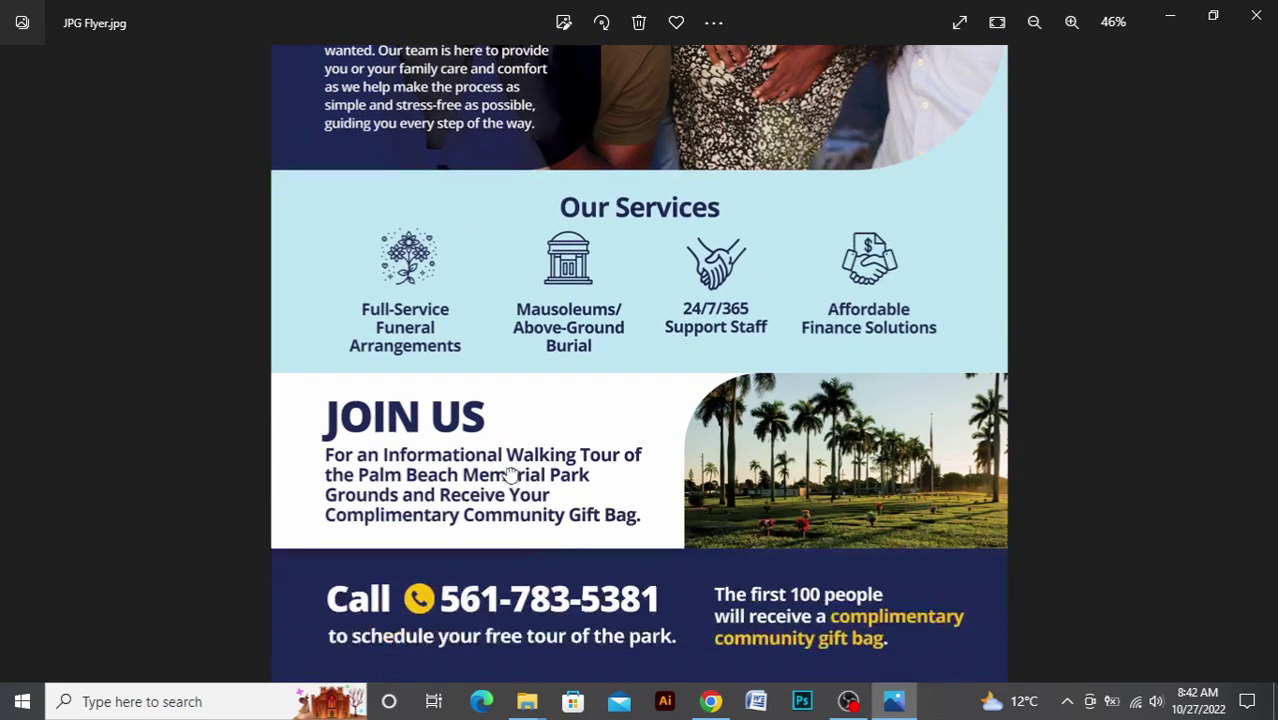
{"action": "mouse_move", "coordinate": [510, 573]}
{"action": "left_mouse_down"}
{"action": "mouse_move", "coordinate": [518, 553]}
{"action": "mouse_move", "coordinate": [518, 594]}
{"action": "left_mouse_up"}
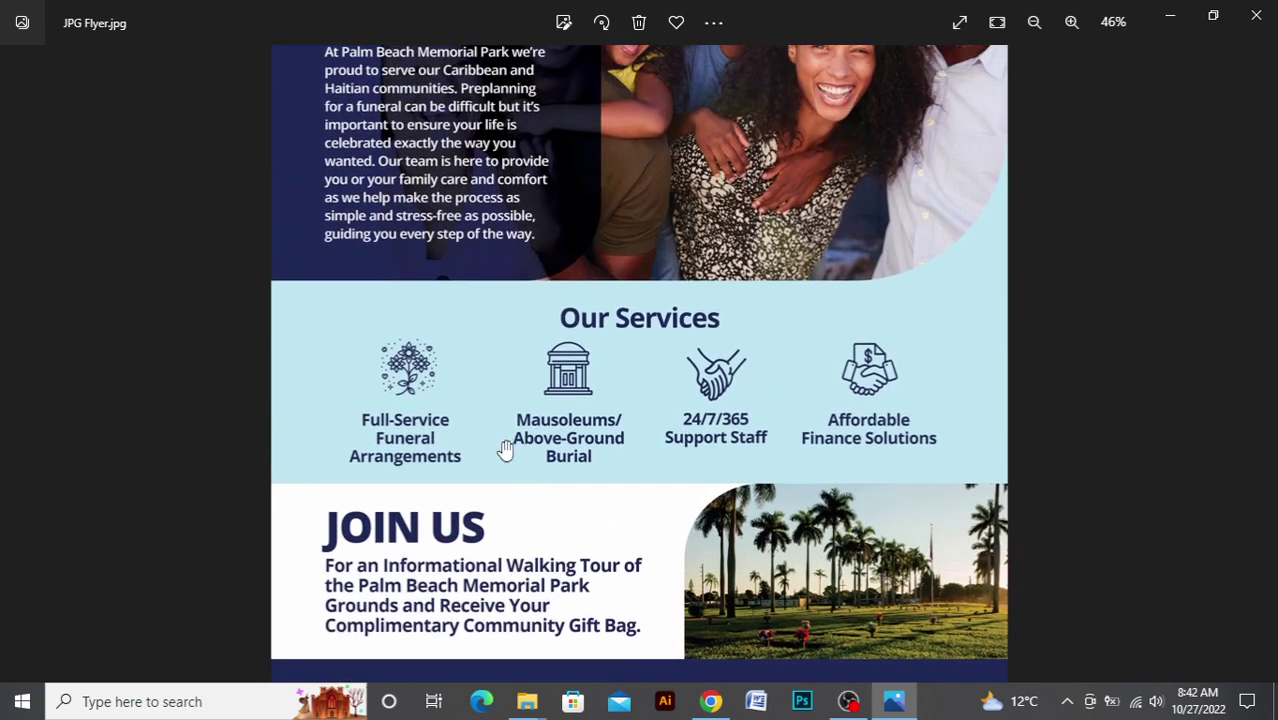
{"action": "left_click_drag", "start_coordinate": [505, 451], "coordinate": [485, 537]}
{"action": "left_click_drag", "start_coordinate": [470, 470], "coordinate": [490, 557]}
{"action": "mouse_move", "coordinate": [478, 402]}
{"action": "left_mouse_down"}
{"action": "mouse_move", "coordinate": [478, 529]}
{"action": "mouse_move", "coordinate": [490, 466]}
{"action": "left_mouse_up"}
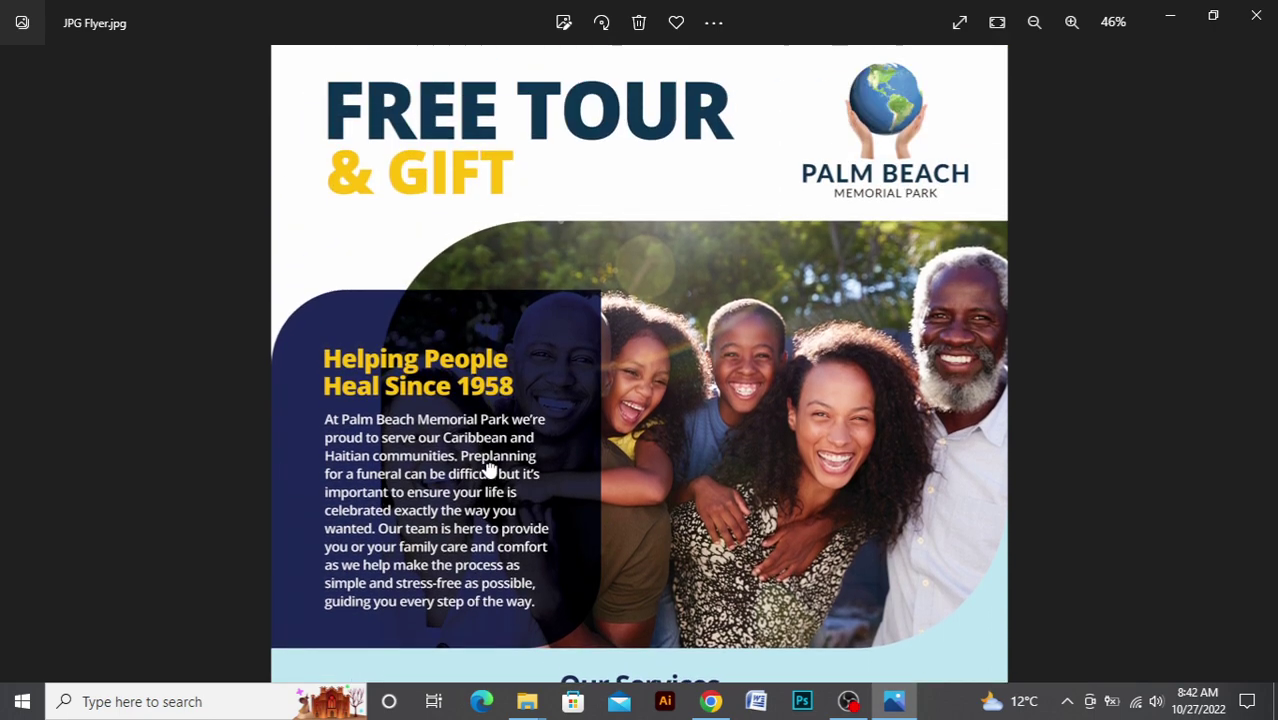
{"action": "scroll", "coordinate": [462, 428], "scroll_direction": "down", "scroll_amount": 2}
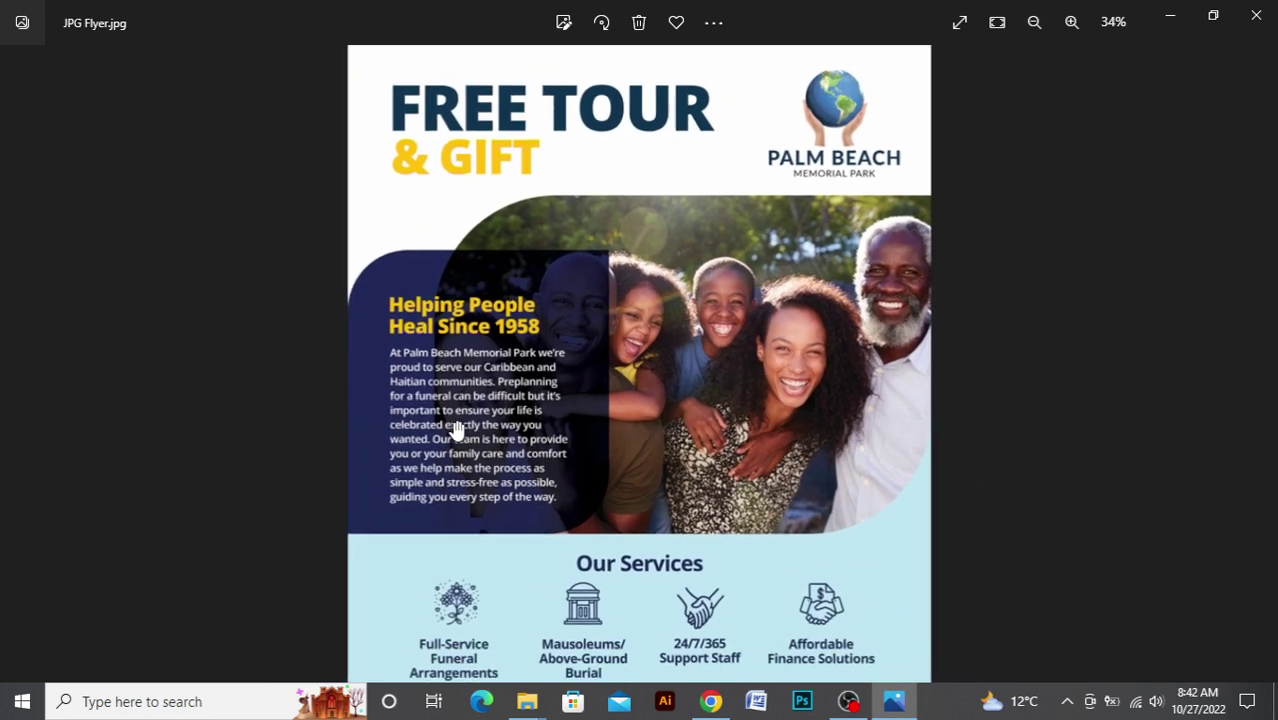
{"action": "scroll", "coordinate": [445, 380], "scroll_direction": "up", "scroll_amount": 3}
{"action": "scroll", "coordinate": [375, 360], "scroll_direction": "up", "scroll_amount": 1}
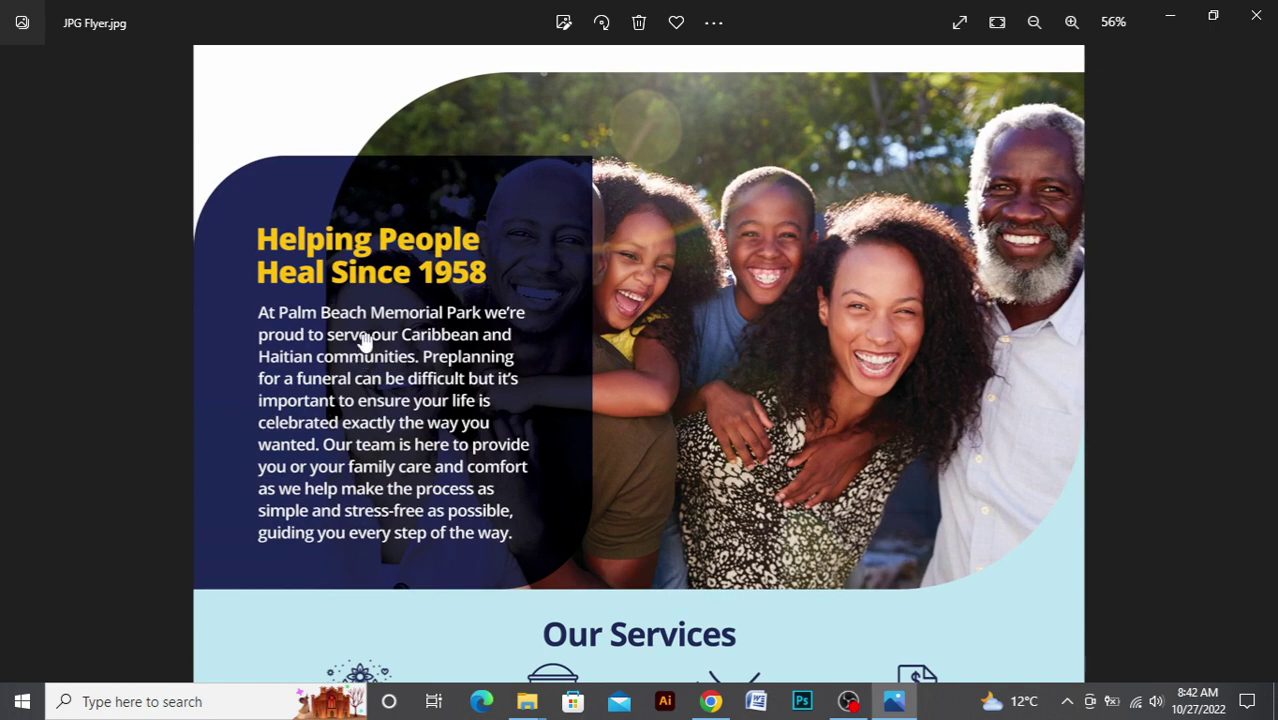
{"action": "scroll", "coordinate": [410, 385], "scroll_direction": "down", "scroll_amount": 2}
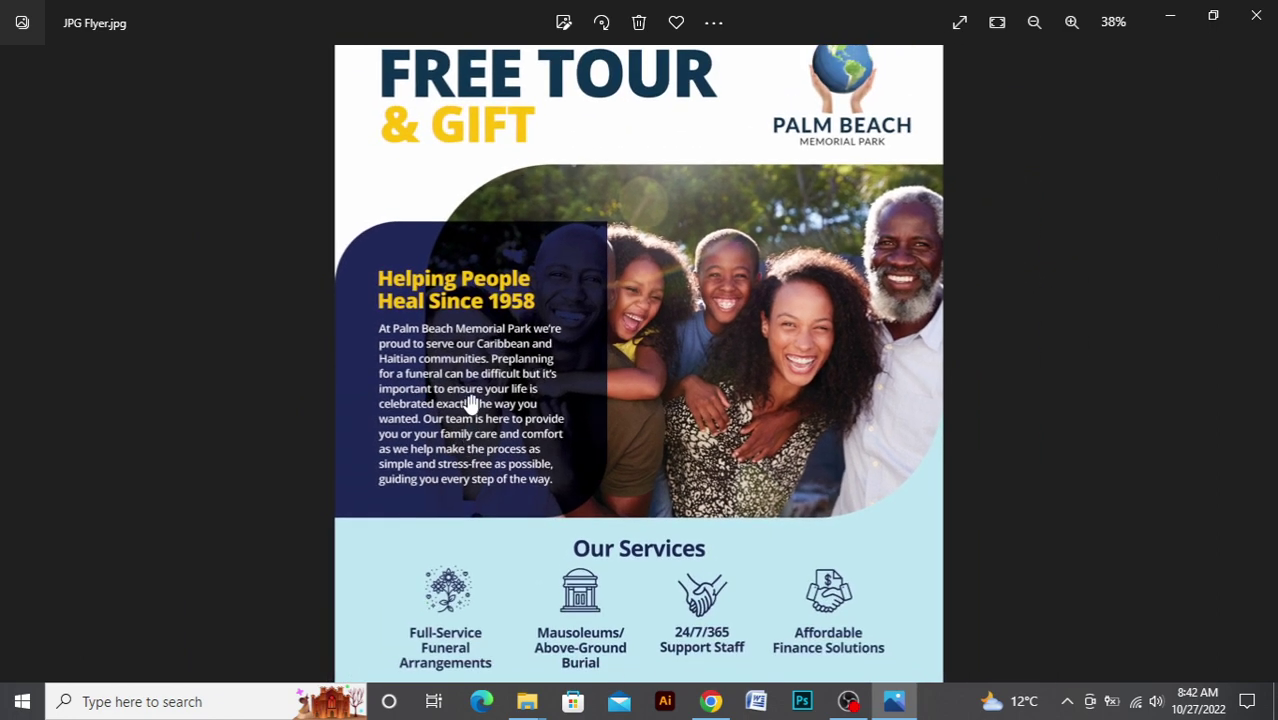
{"action": "scroll", "coordinate": [470, 420], "scroll_direction": "down", "scroll_amount": 2}
{"action": "scroll", "coordinate": [471, 451], "scroll_direction": "up", "scroll_amount": 1}
{"action": "scroll", "coordinate": [450, 340], "scroll_direction": "down", "scroll_amount": 1}
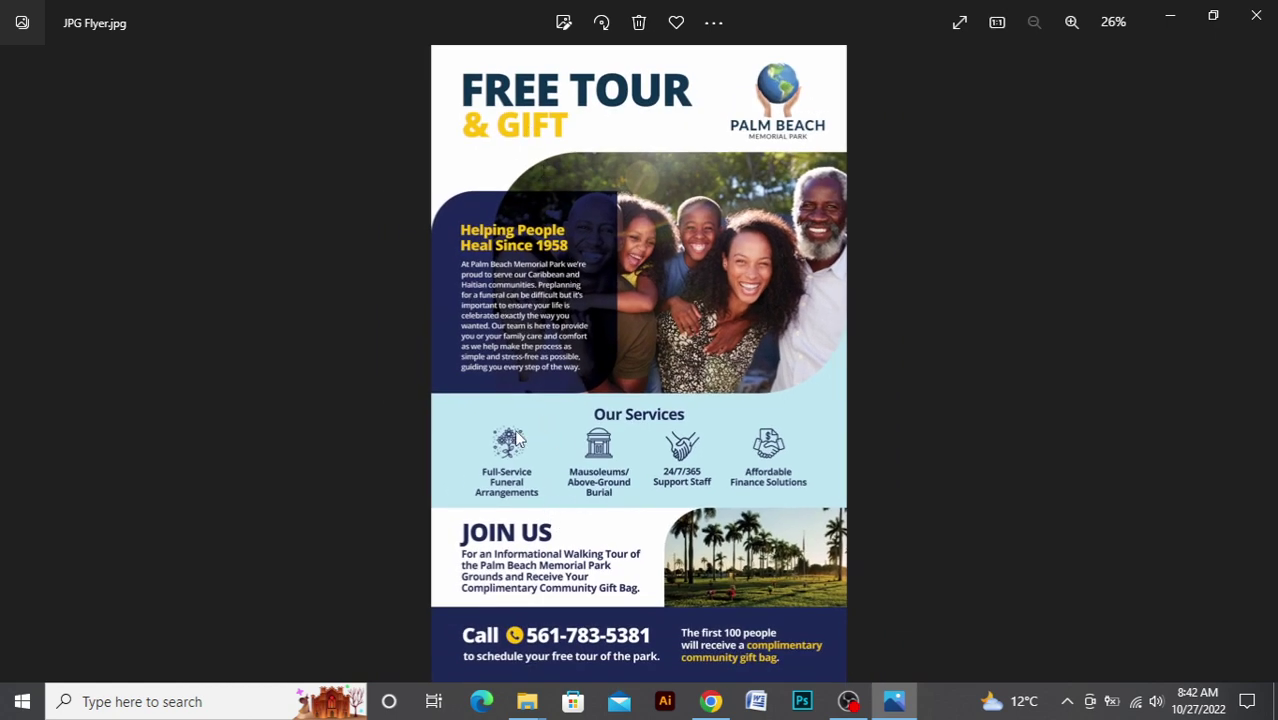
- Close the flyer image and the Downloads window, then refresh the desktop
{"action": "left_click", "coordinate": [1257, 14]}
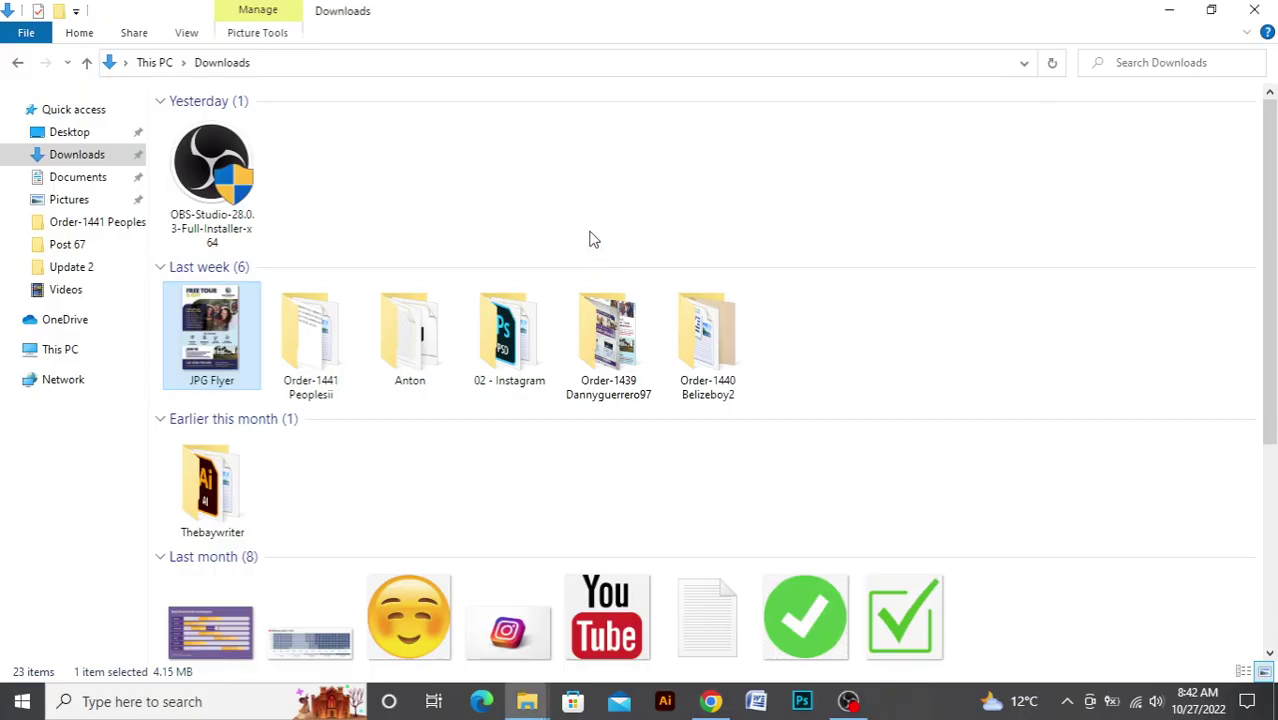
{"action": "left_click", "coordinate": [1270, 9]}
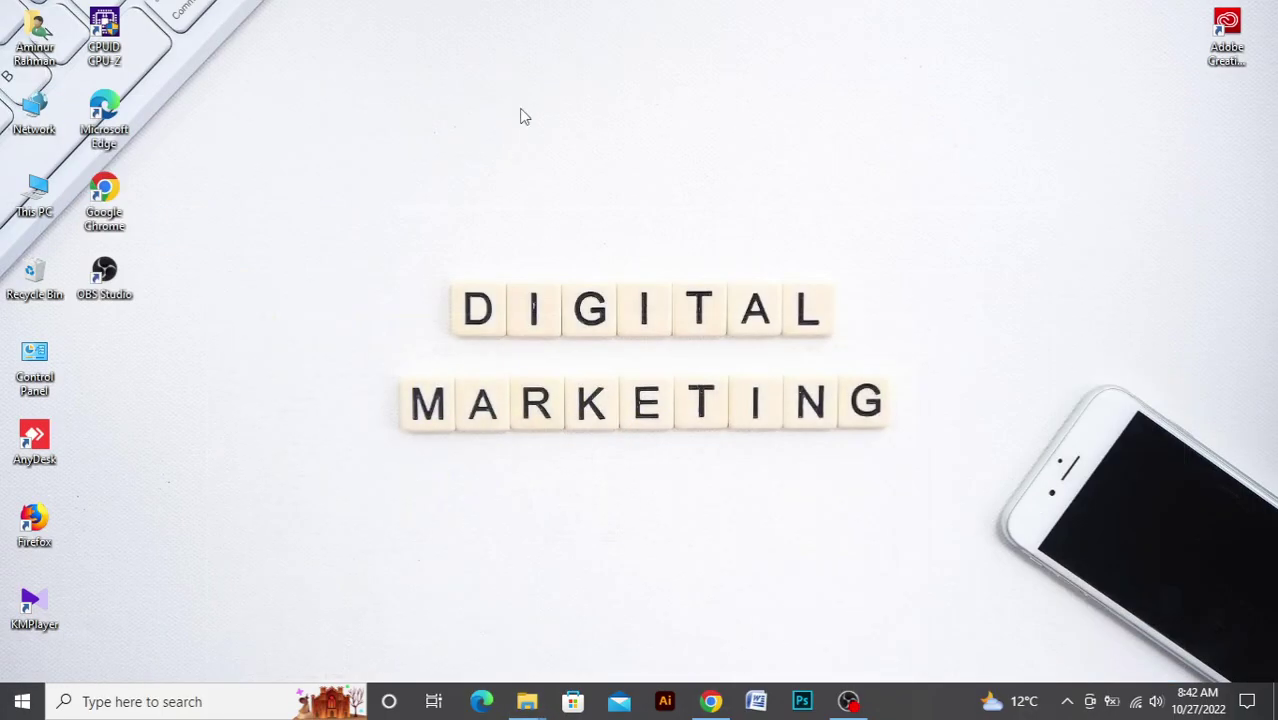
{"action": "right_click", "coordinate": [521, 88]}
{"action": "left_click", "coordinate": [570, 142]}
- Glance at the Chrome window, then refresh the desktop again
{"action": "left_click", "coordinate": [712, 703]}
{"action": "right_click", "coordinate": [770, 88]}
{"action": "left_click", "coordinate": [820, 134]}
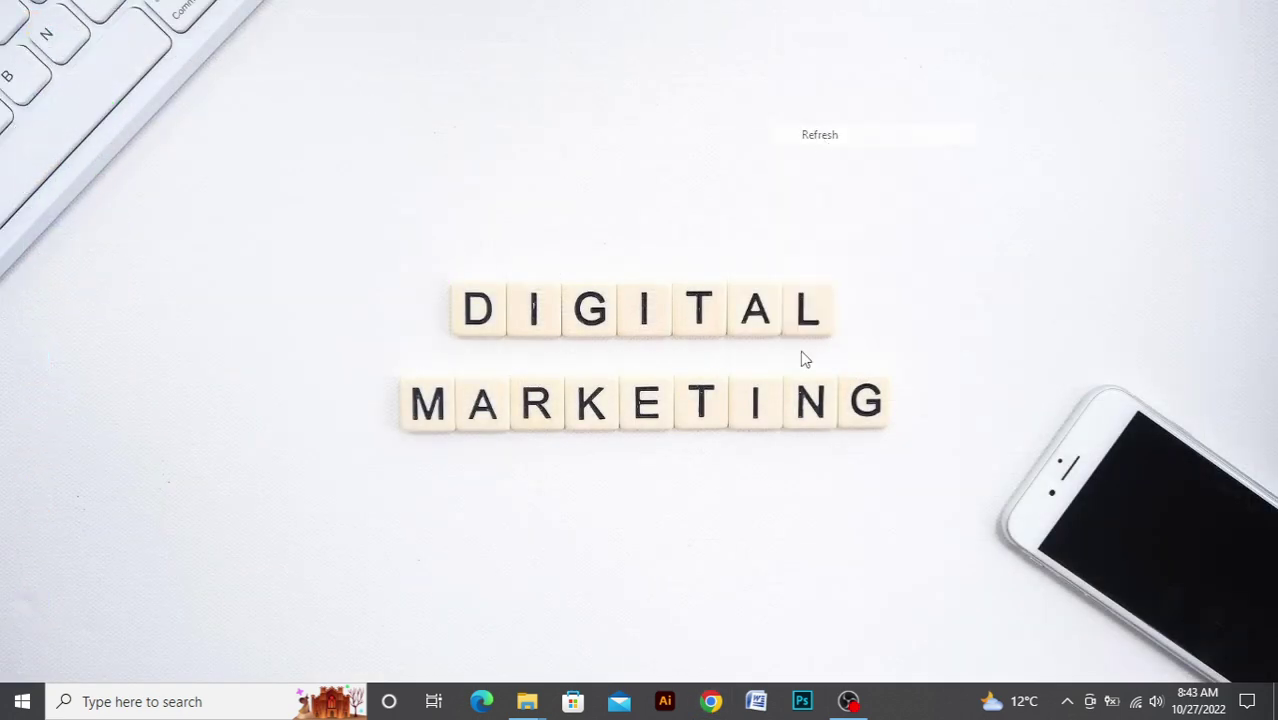
- Switch Chrome to the second Google account and open its Drive from the apps menu
{"action": "left_click", "coordinate": [713, 702]}
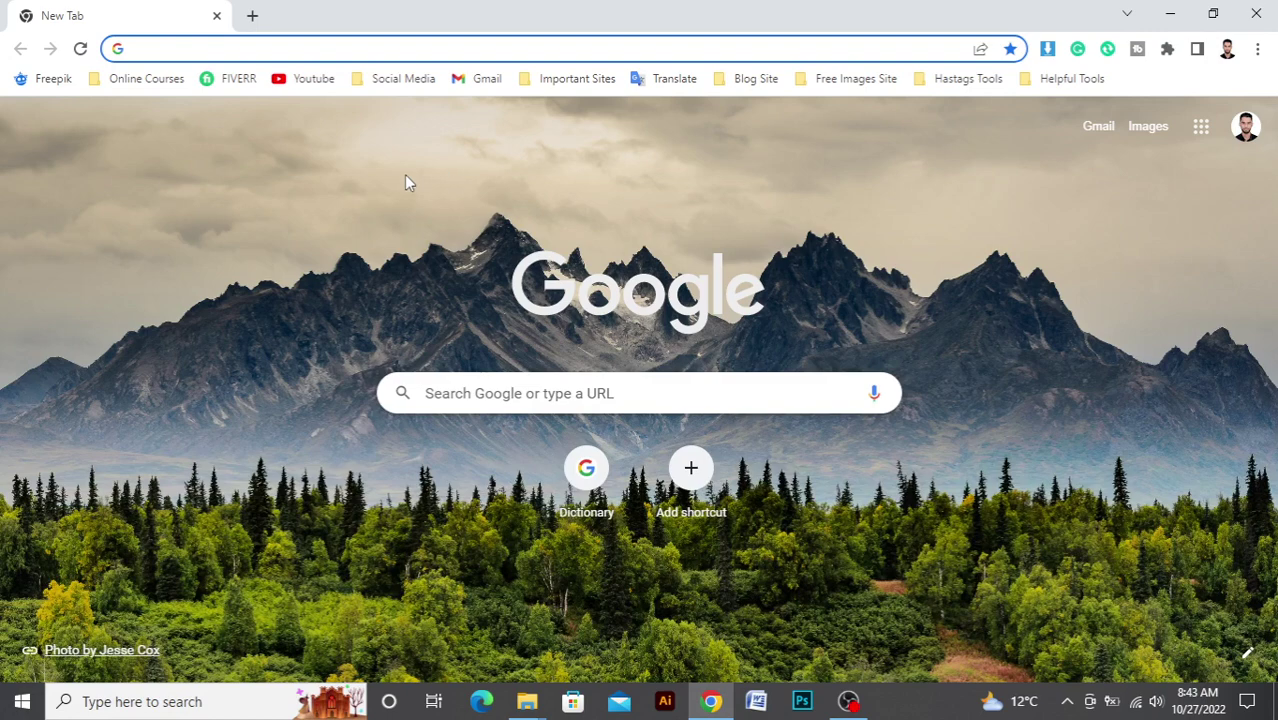
{"action": "left_click", "coordinate": [1246, 130]}
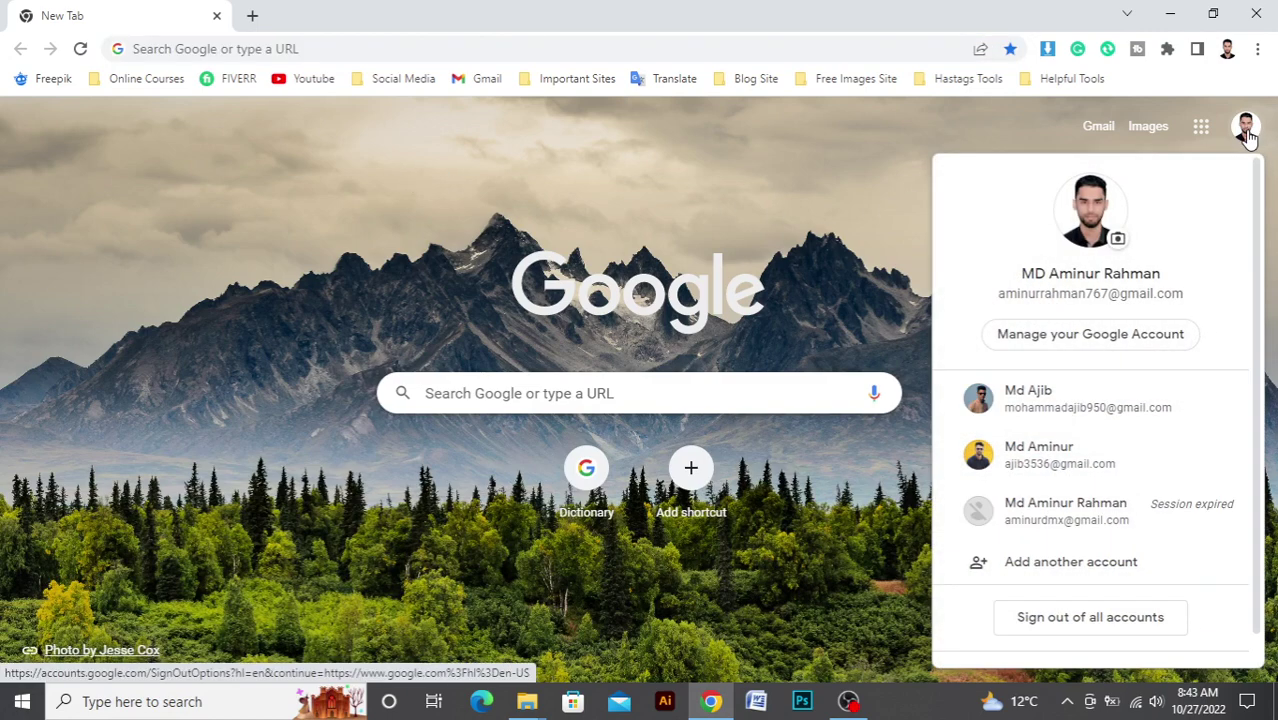
{"action": "left_click", "coordinate": [1120, 405]}
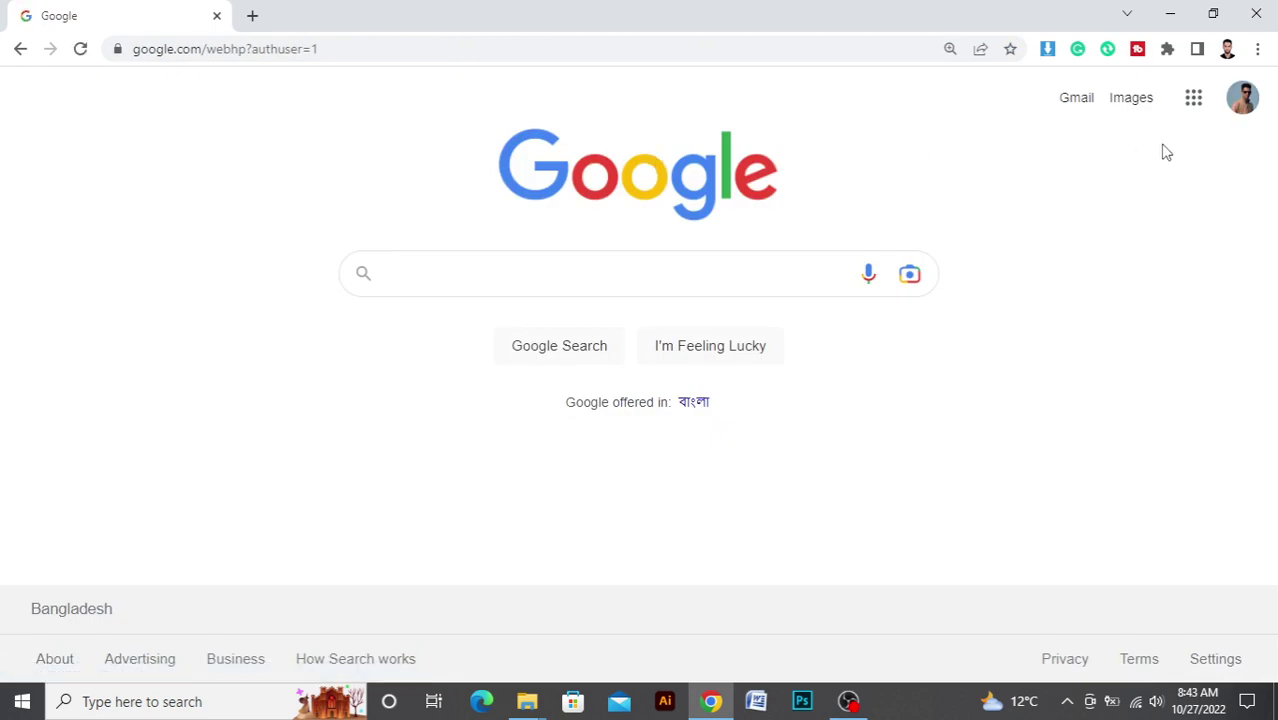
{"action": "left_click", "coordinate": [1192, 112]}
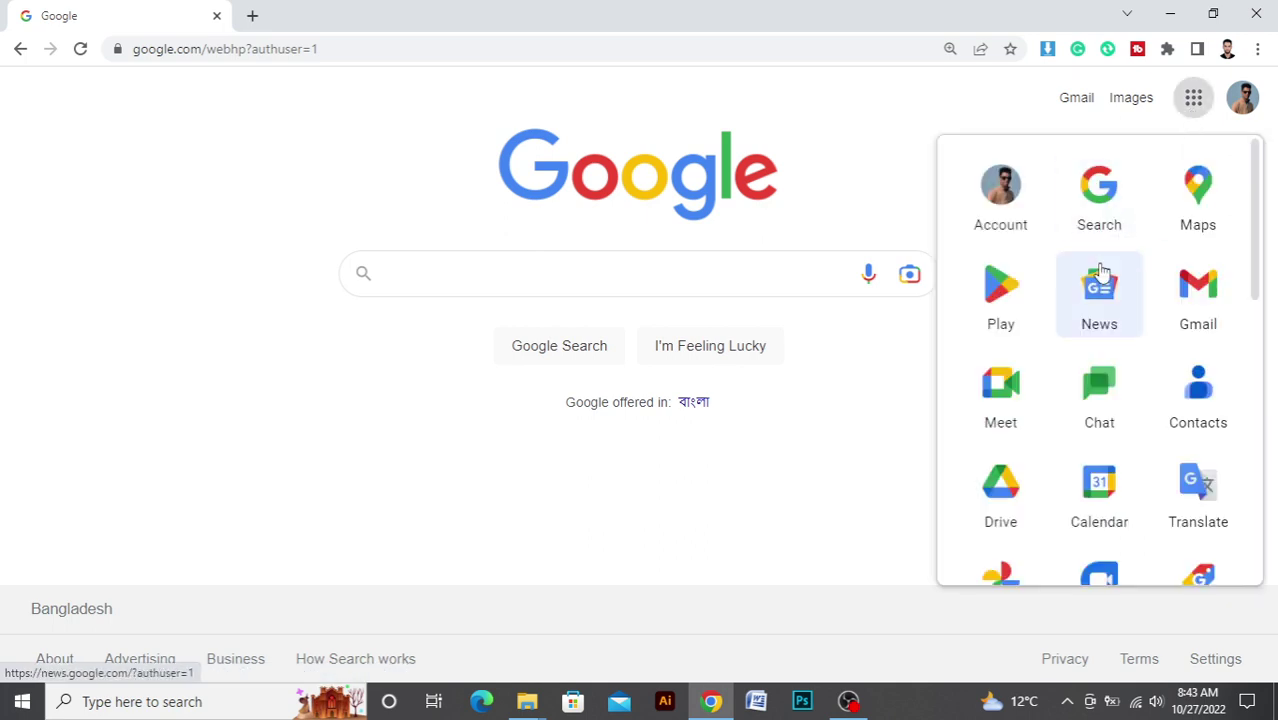
{"action": "left_click", "coordinate": [1005, 497]}
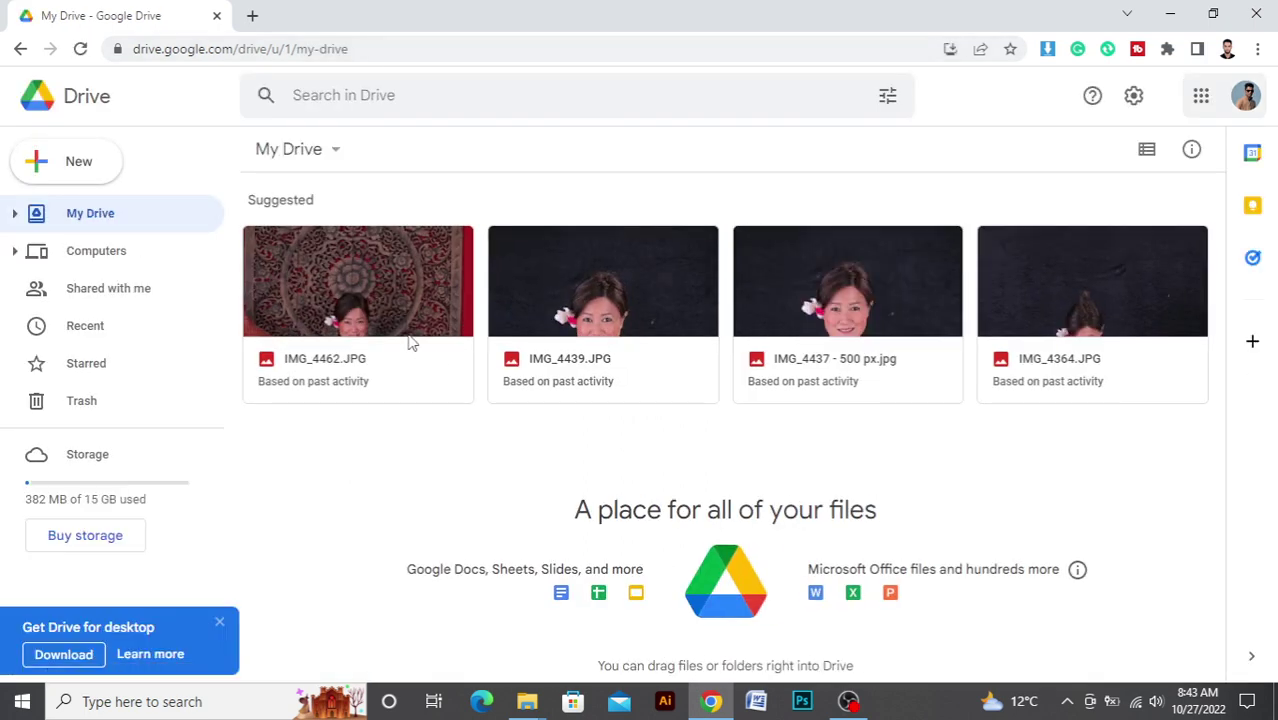
{"action": "left_click", "coordinate": [1035, 345]}
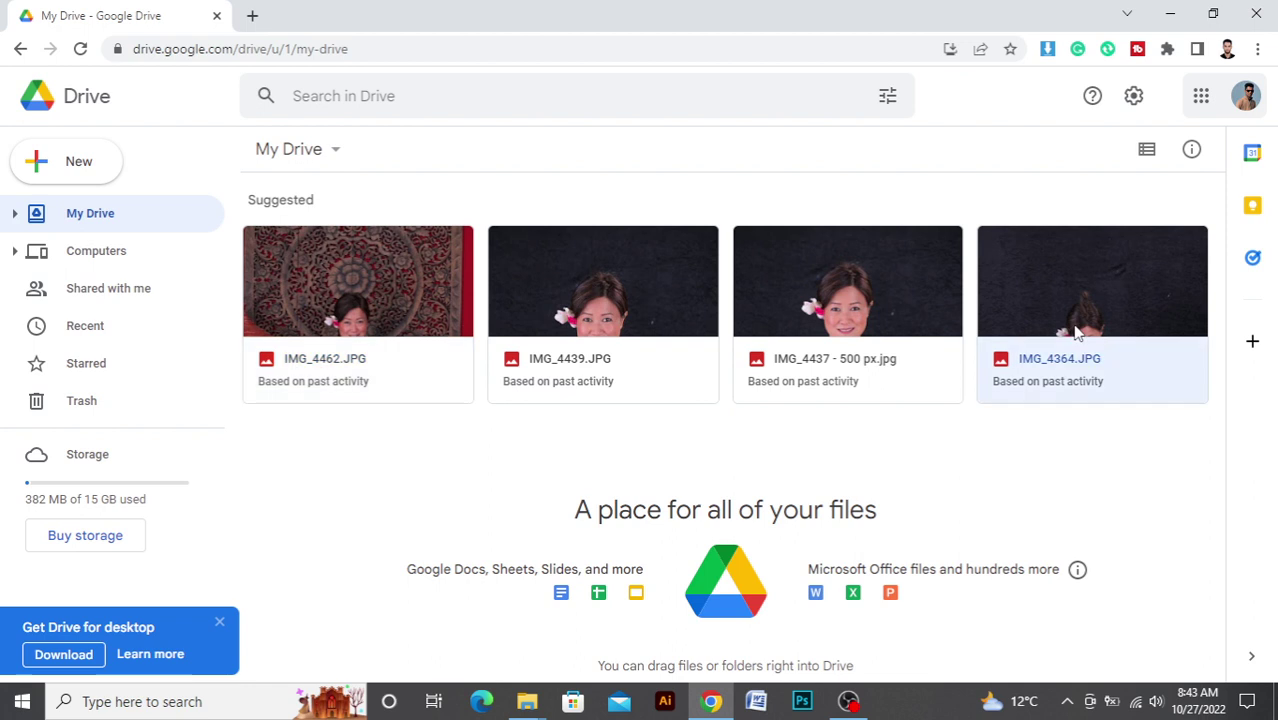
{"action": "left_click", "coordinate": [888, 362]}
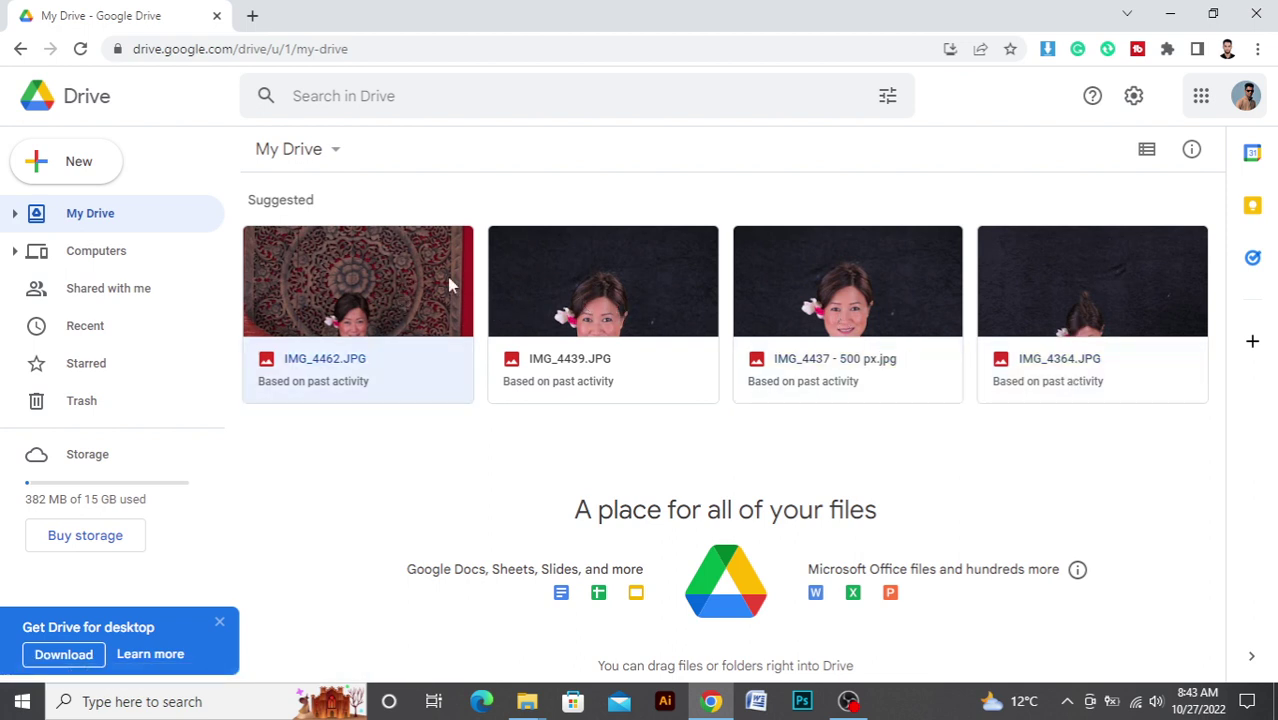
{"action": "left_click", "coordinate": [219, 622]}
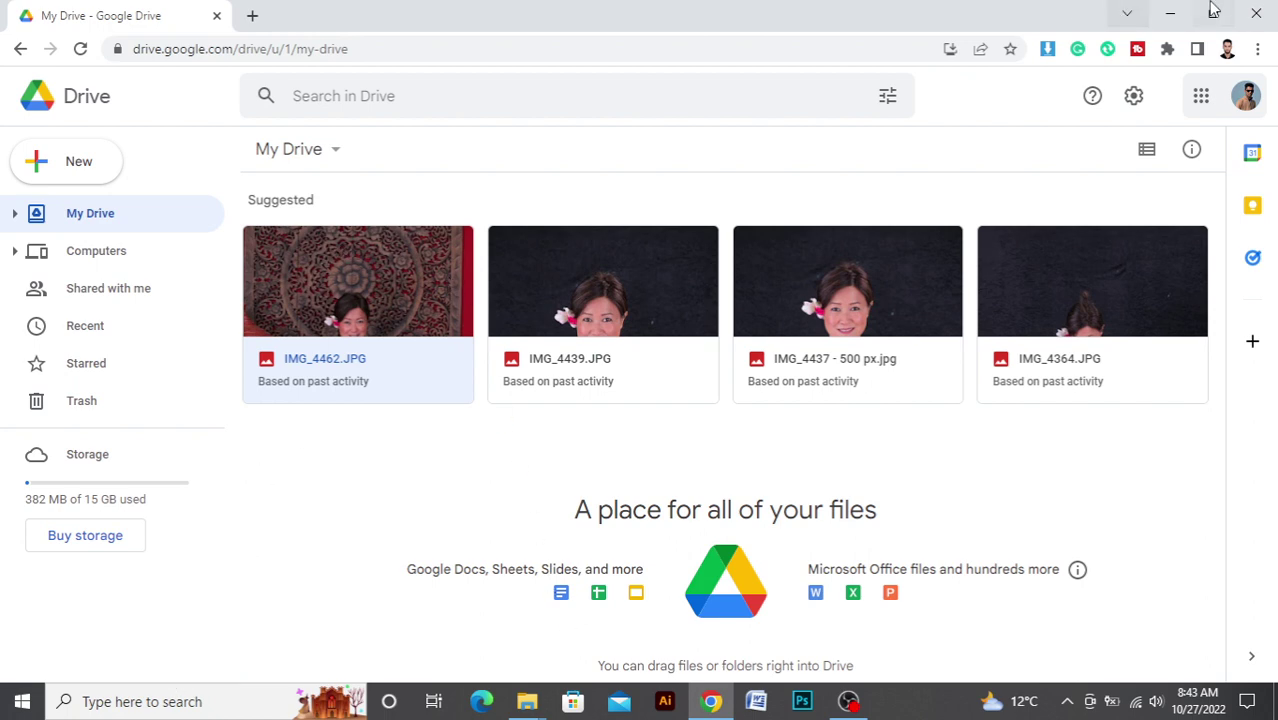
{"action": "left_click", "coordinate": [1173, 15]}
- Refresh the desktop, browse to Downloads, and drag JPG Flyer into Google Drive
{"action": "right_click", "coordinate": [321, 149]}
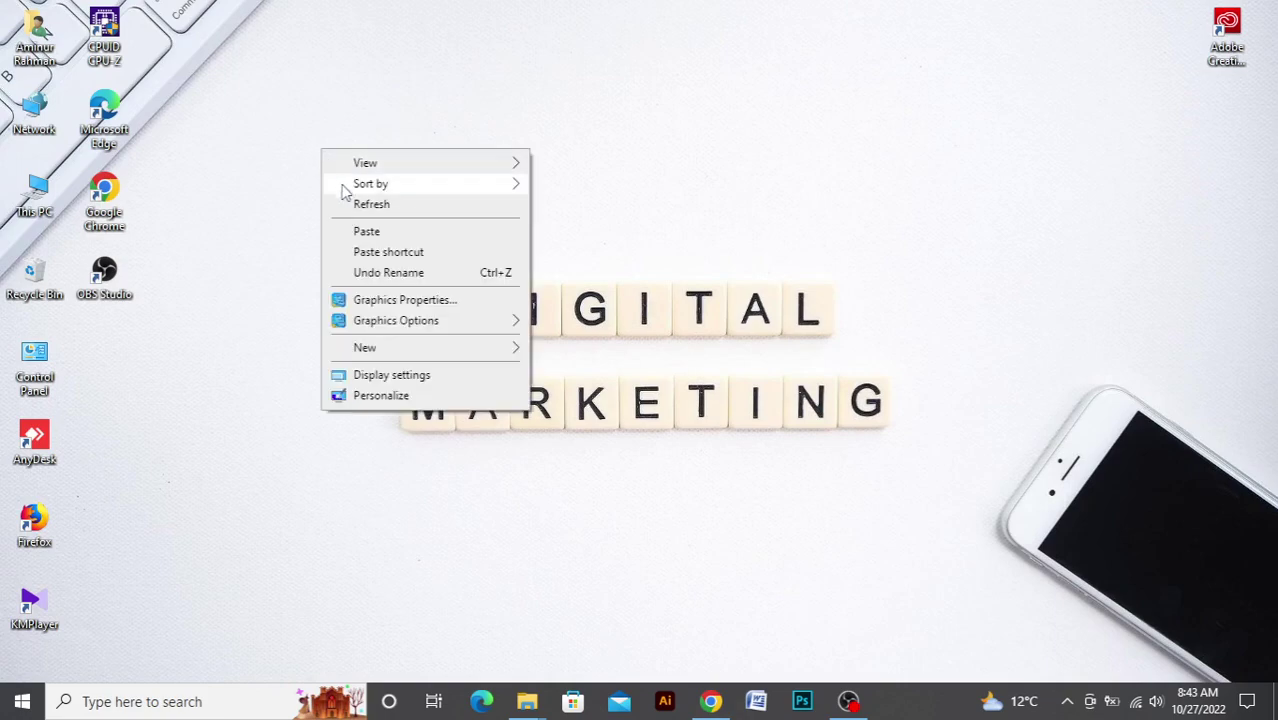
{"action": "left_click", "coordinate": [352, 208]}
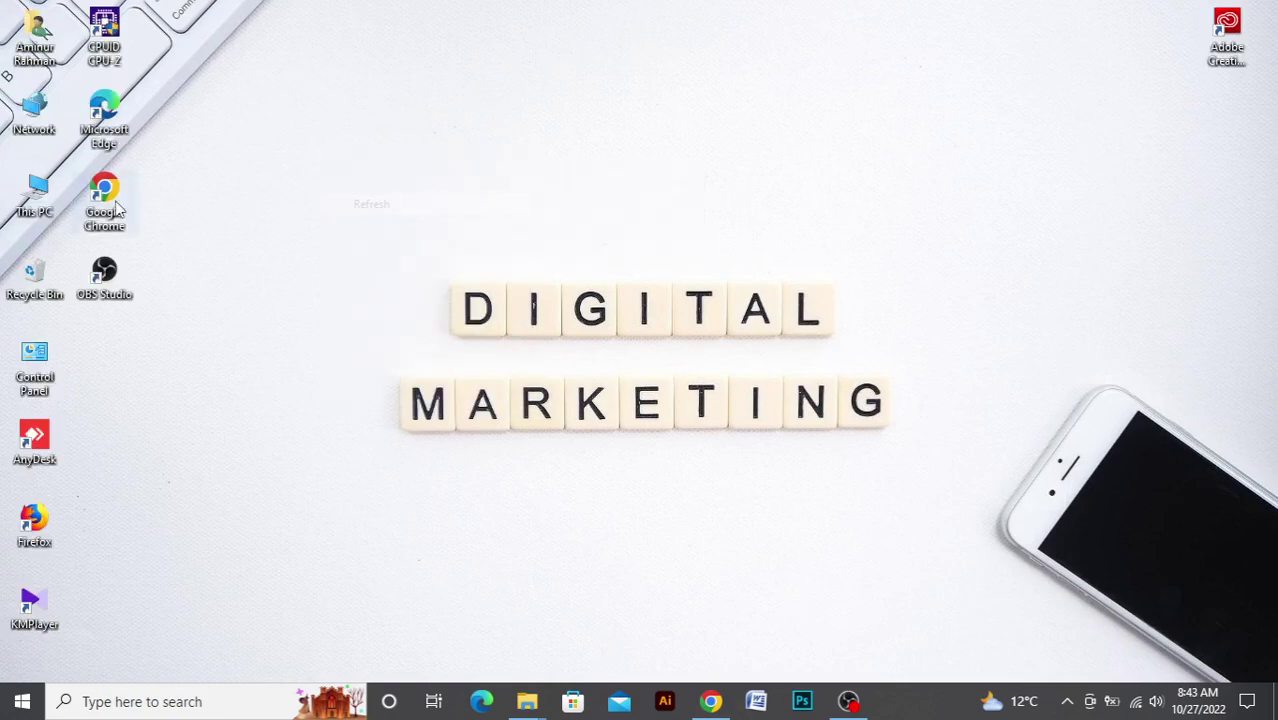
{"action": "double_click", "coordinate": [45, 192]}
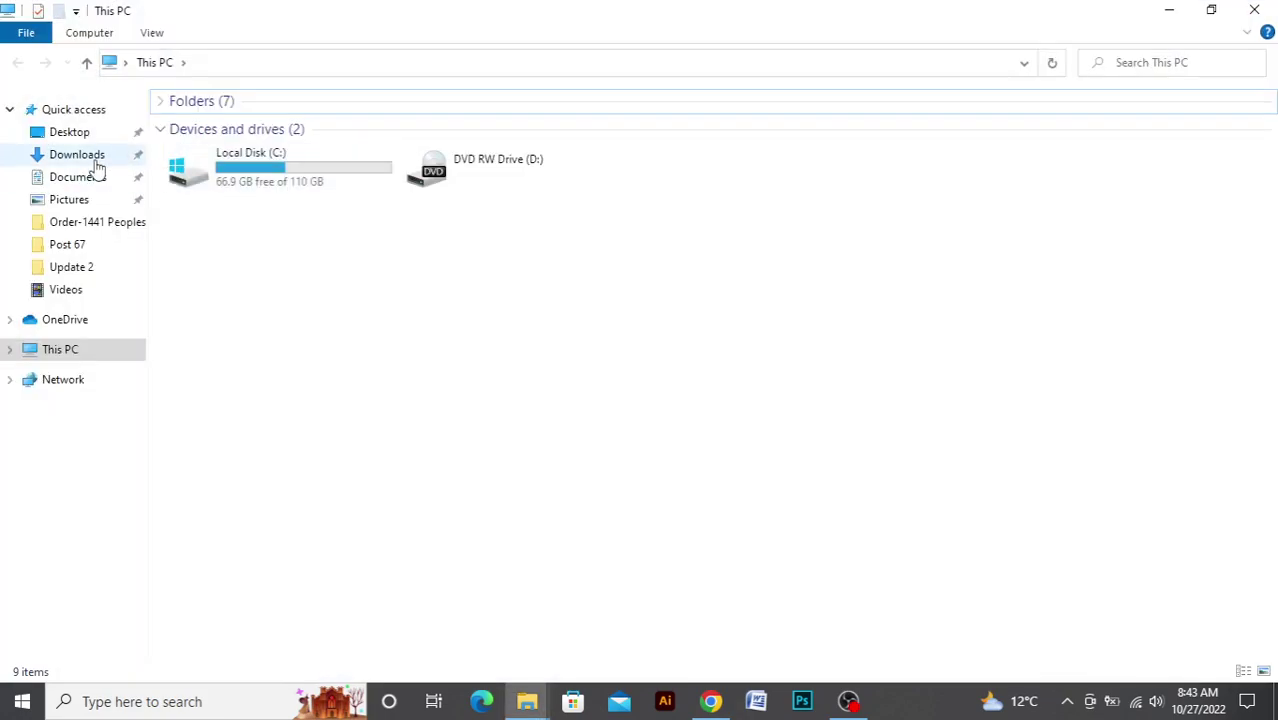
{"action": "left_click", "coordinate": [94, 160]}
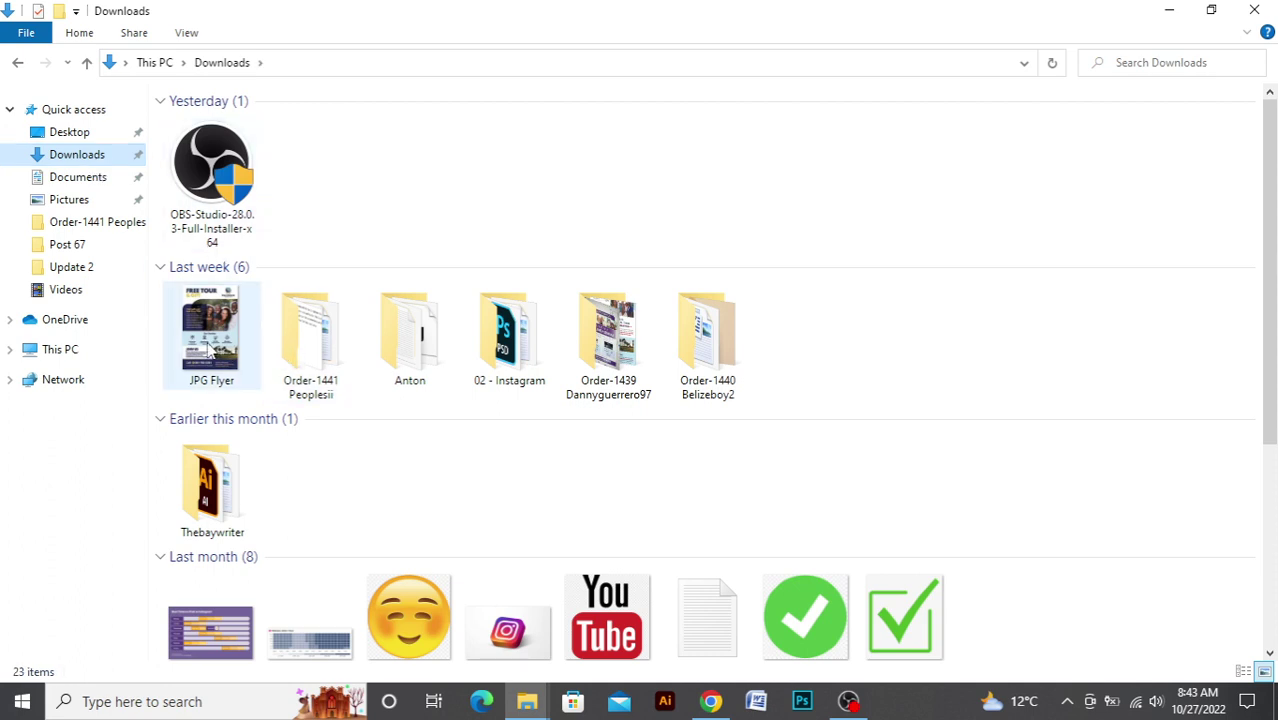
{"action": "left_click", "coordinate": [213, 341]}
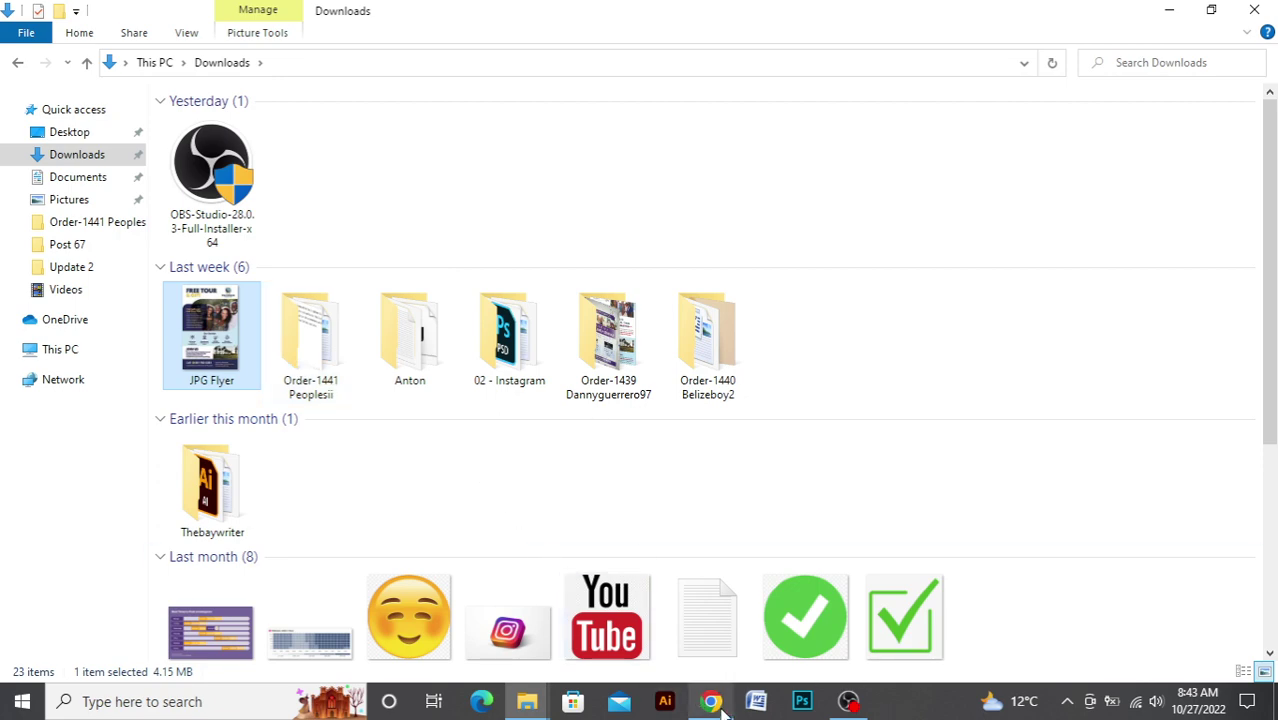
{"action": "mouse_move", "coordinate": [224, 326]}
{"action": "left_mouse_down"}
{"action": "mouse_move", "coordinate": [719, 706]}
{"action": "mouse_move", "coordinate": [398, 520]}
{"action": "mouse_move", "coordinate": [410, 505]}
{"action": "left_mouse_up"}
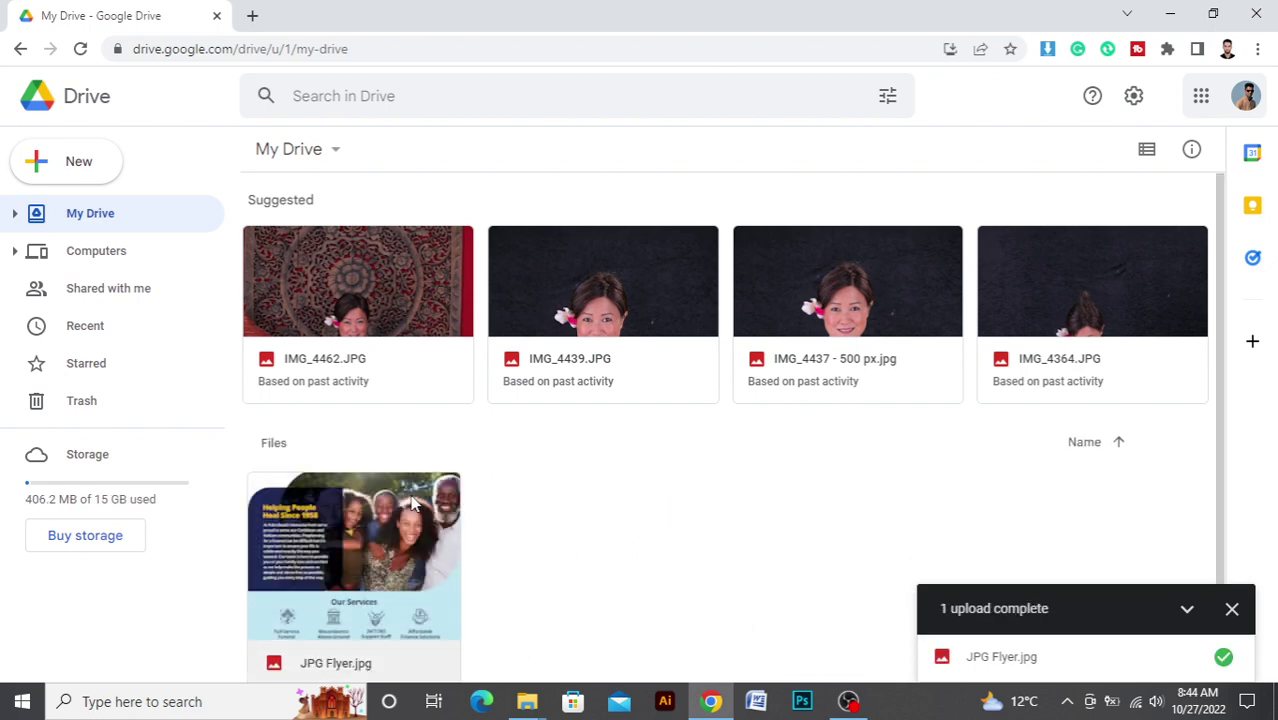
- Dismiss the upload-complete notice and select JPG Flyer.jpg in My Drive
{"action": "left_click", "coordinate": [1232, 609]}
{"action": "scroll", "coordinate": [604, 514], "scroll_direction": "down", "scroll_amount": 1}
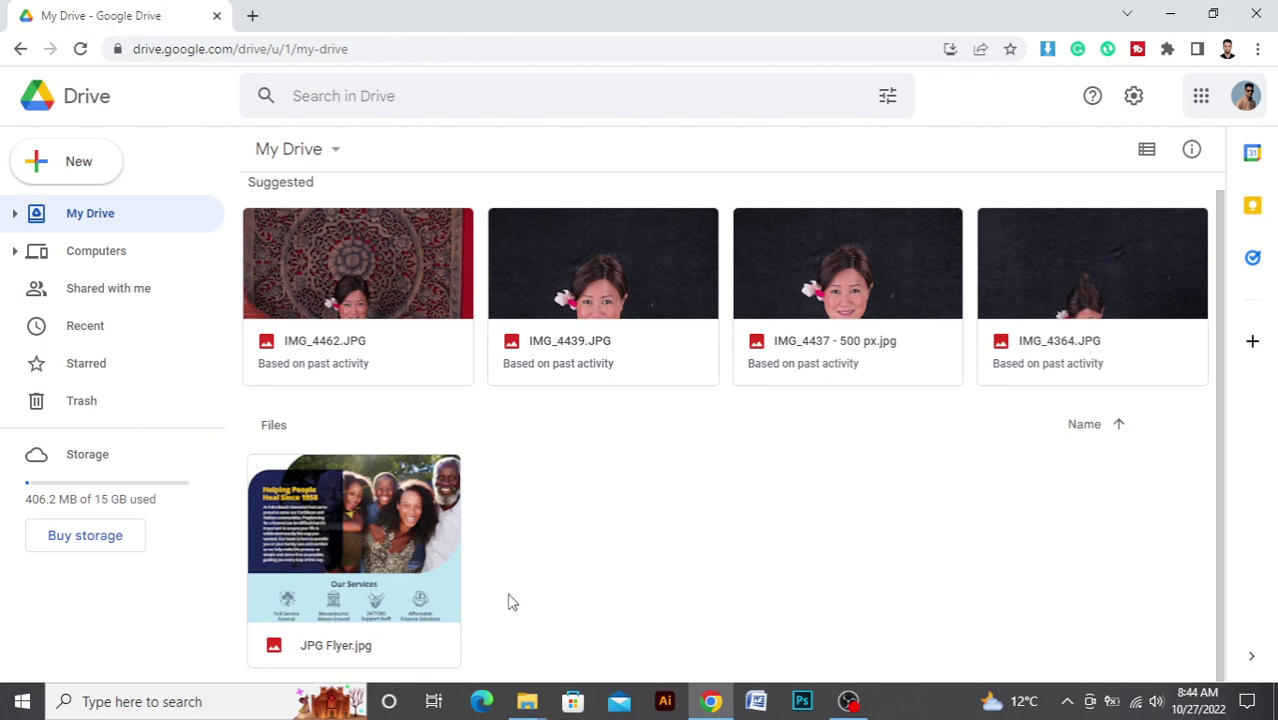
{"action": "left_click", "coordinate": [375, 503]}
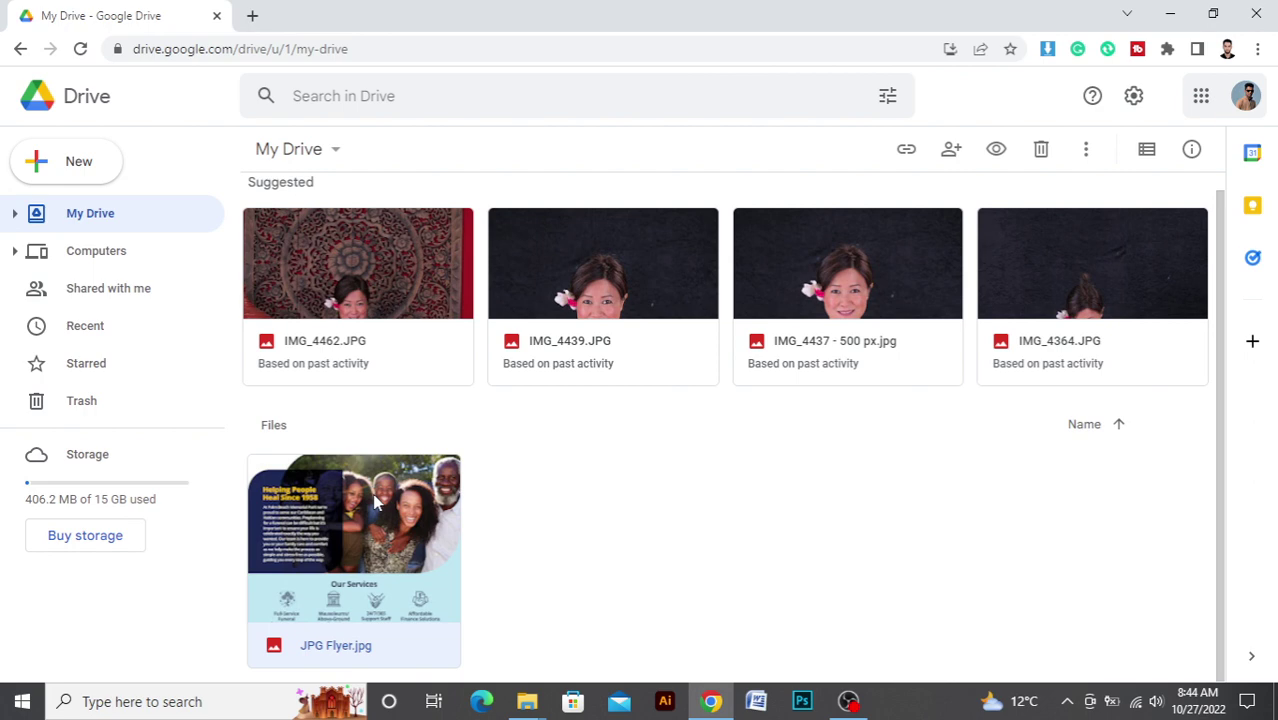
- Open JPG Flyer.jpg with Google Docs from its context menu
{"action": "right_click", "coordinate": [375, 503]}
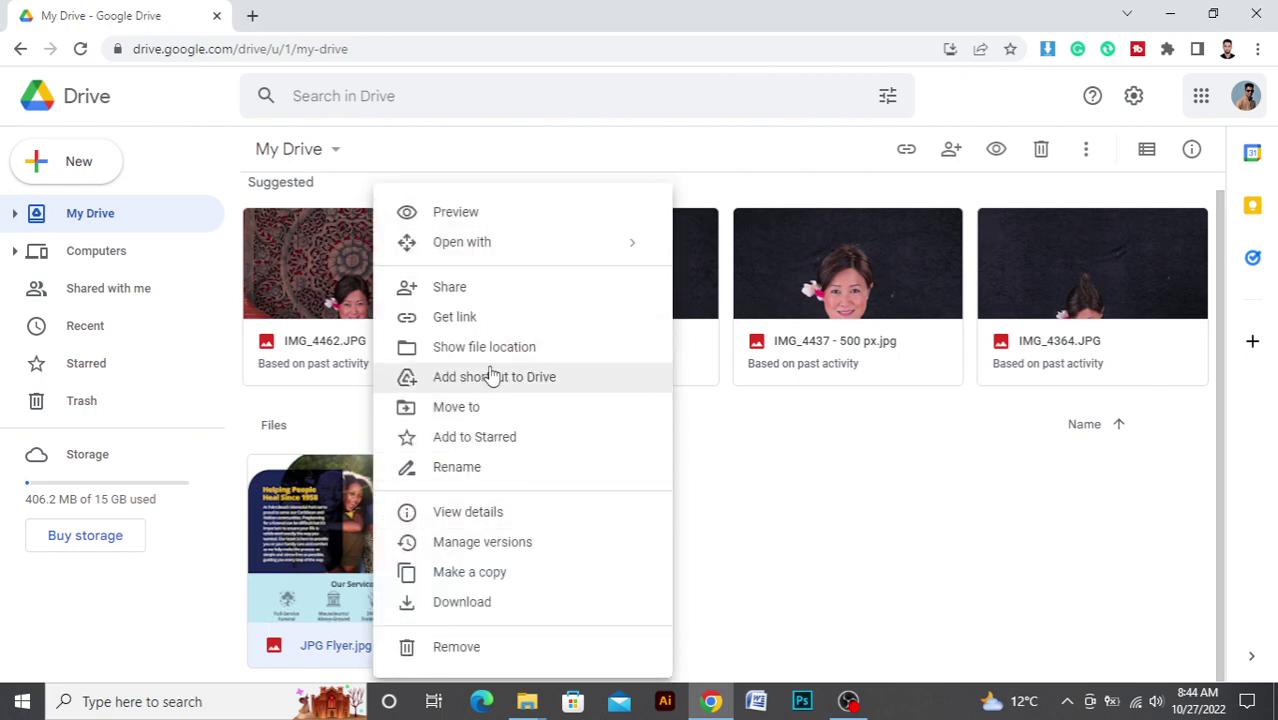
{"action": "mouse_move", "coordinate": [460, 250]}
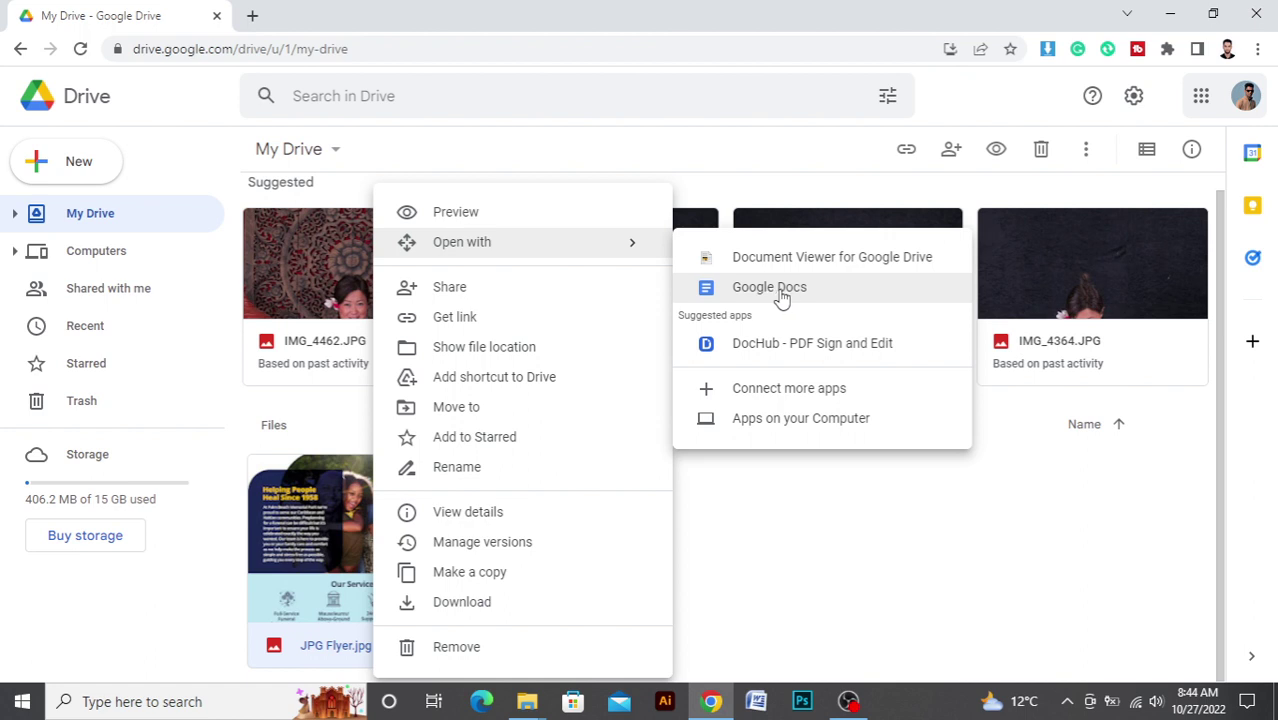
{"action": "left_click", "coordinate": [785, 293]}
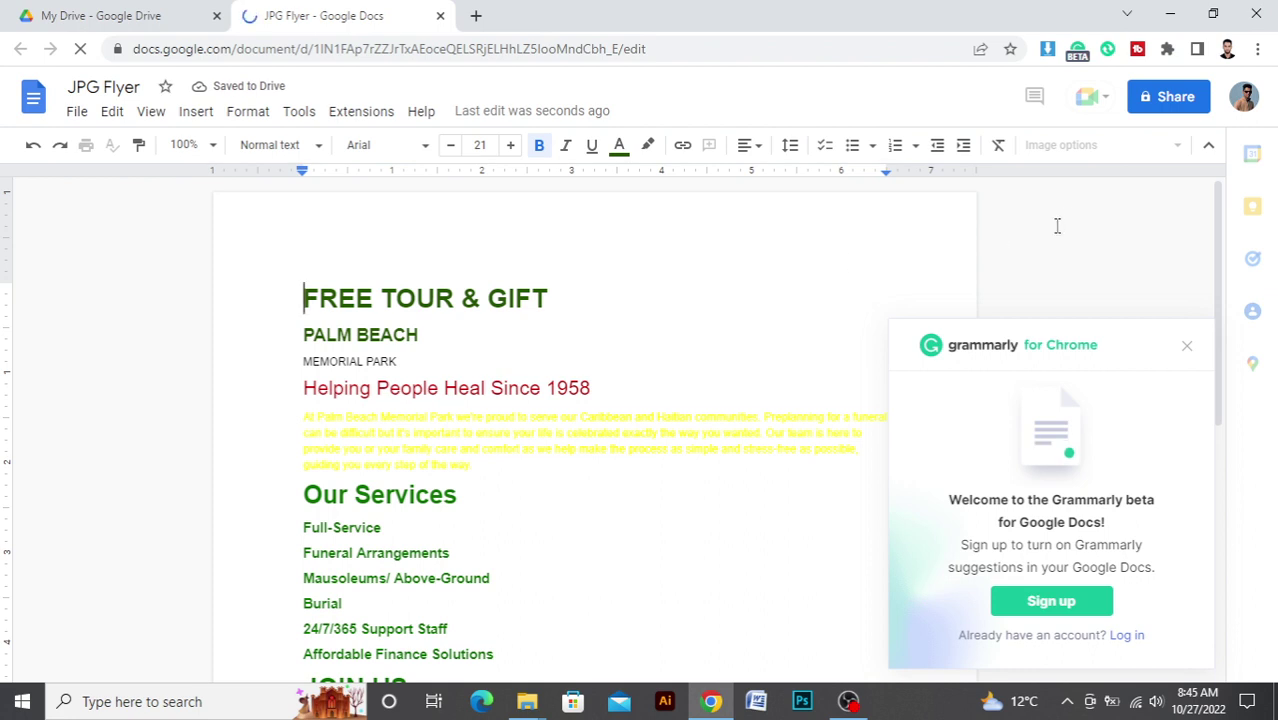
- Dismiss the Grammarly popup, select all the flyer text and color it black
{"action": "left_click", "coordinate": [1188, 348]}
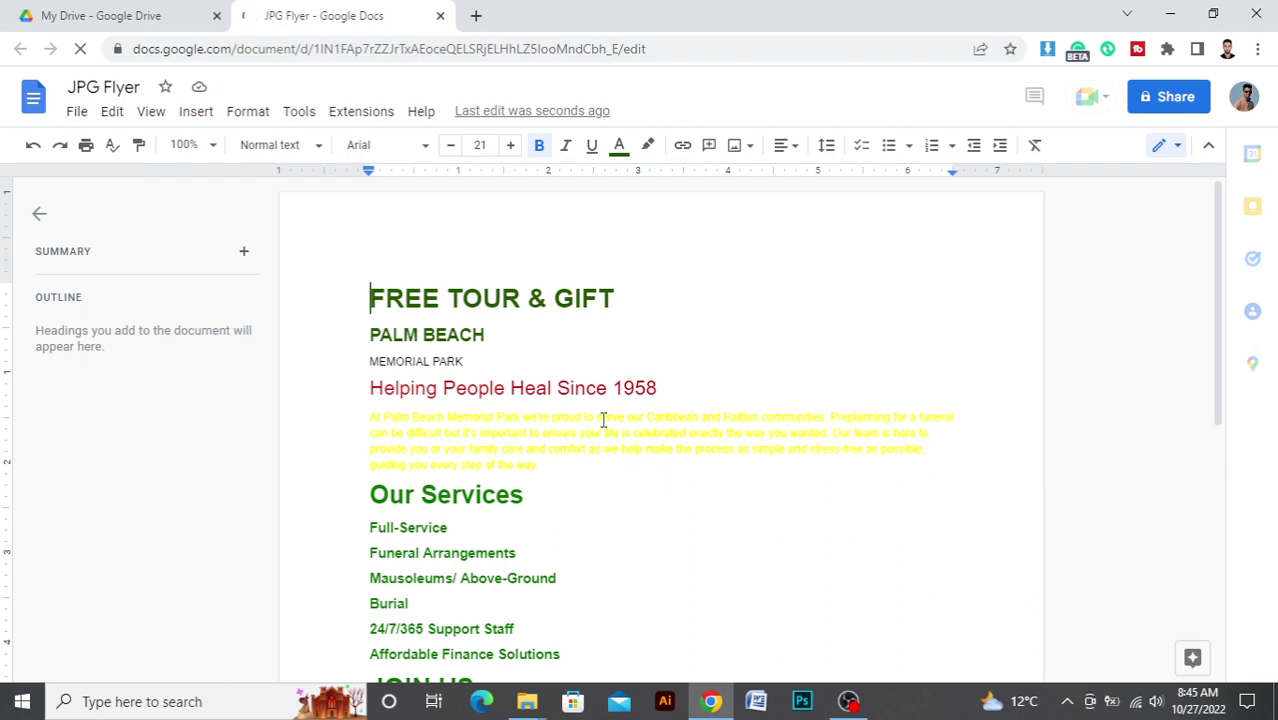
{"action": "scroll", "coordinate": [575, 440], "scroll_direction": "down", "scroll_amount": 5}
{"action": "scroll", "coordinate": [595, 455], "scroll_direction": "up", "scroll_amount": 4}
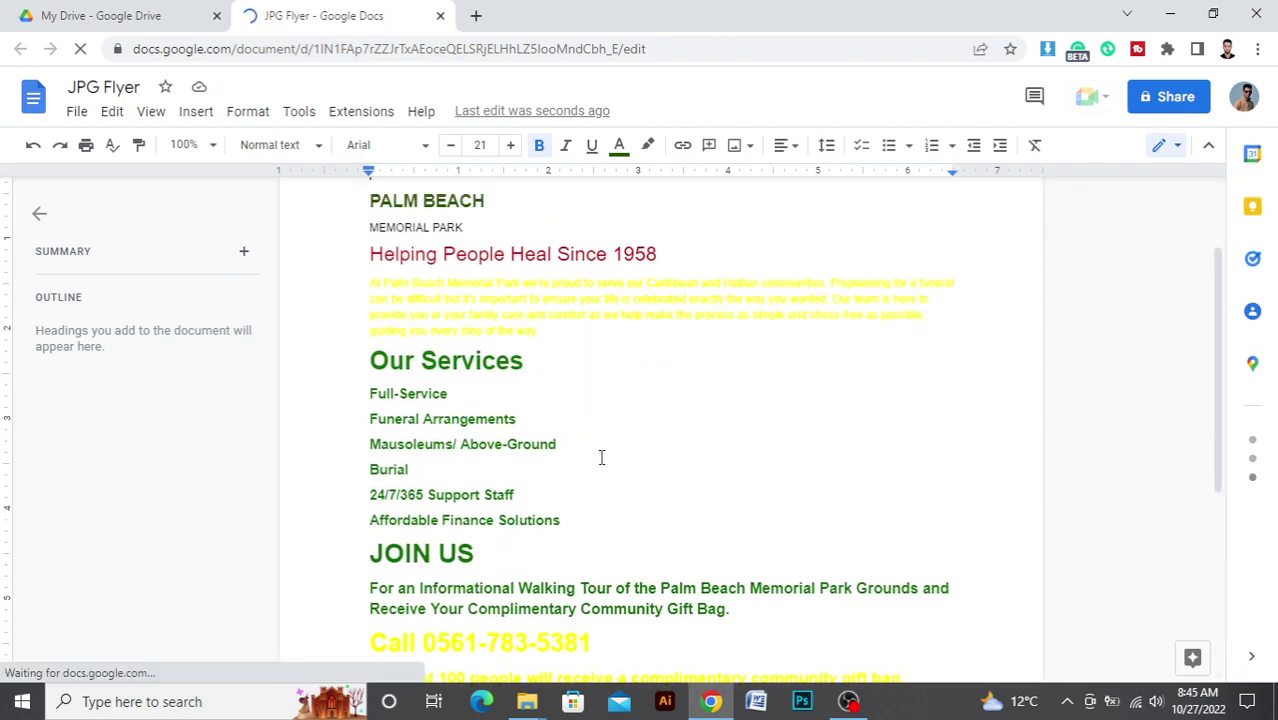
{"action": "scroll", "coordinate": [598, 475], "scroll_direction": "down", "scroll_amount": 2}
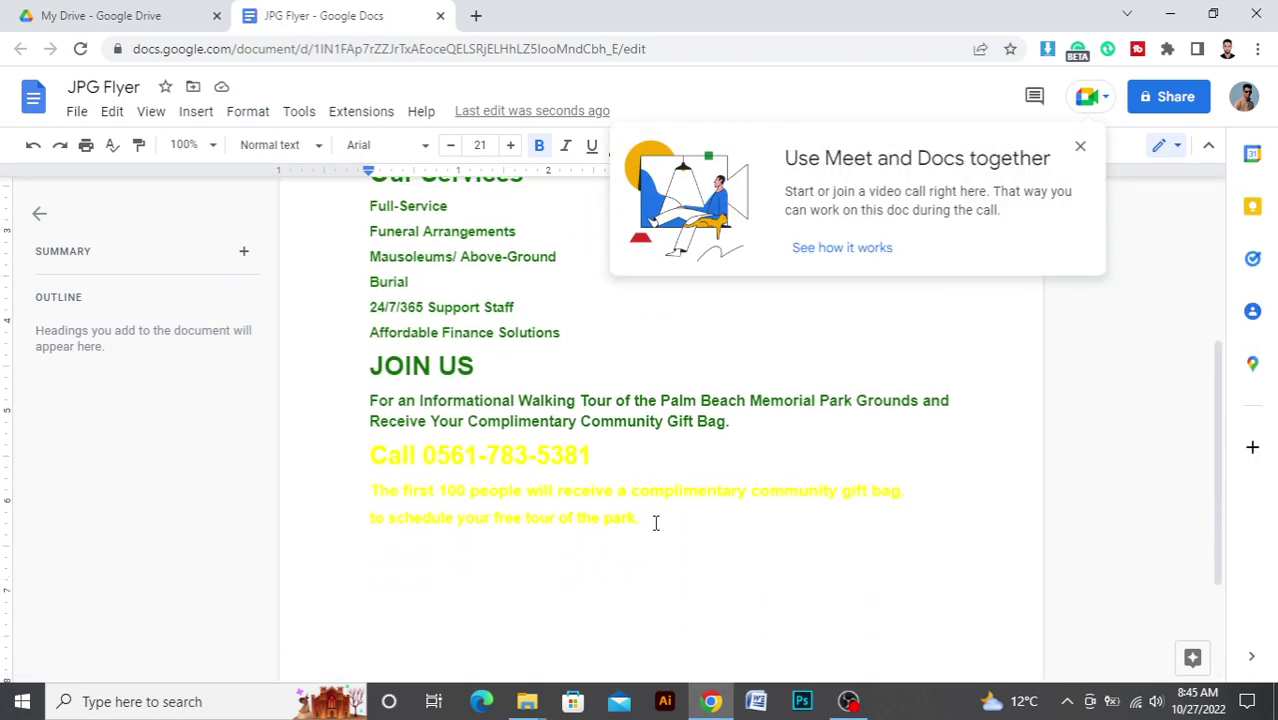
{"action": "mouse_move", "coordinate": [640, 518]}
{"action": "left_mouse_down"}
{"action": "mouse_move", "coordinate": [365, 170]}
{"action": "mouse_move", "coordinate": [377, 263]}
{"action": "left_mouse_up"}
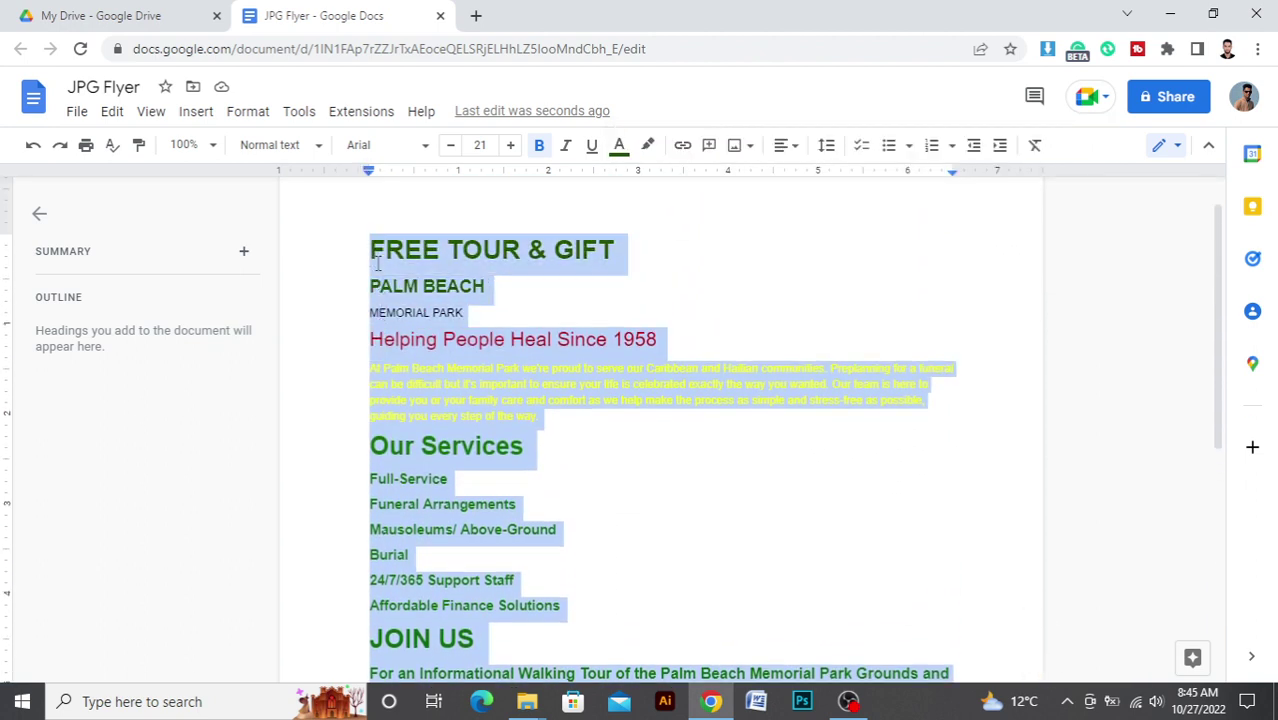
{"action": "left_click", "coordinate": [619, 147]}
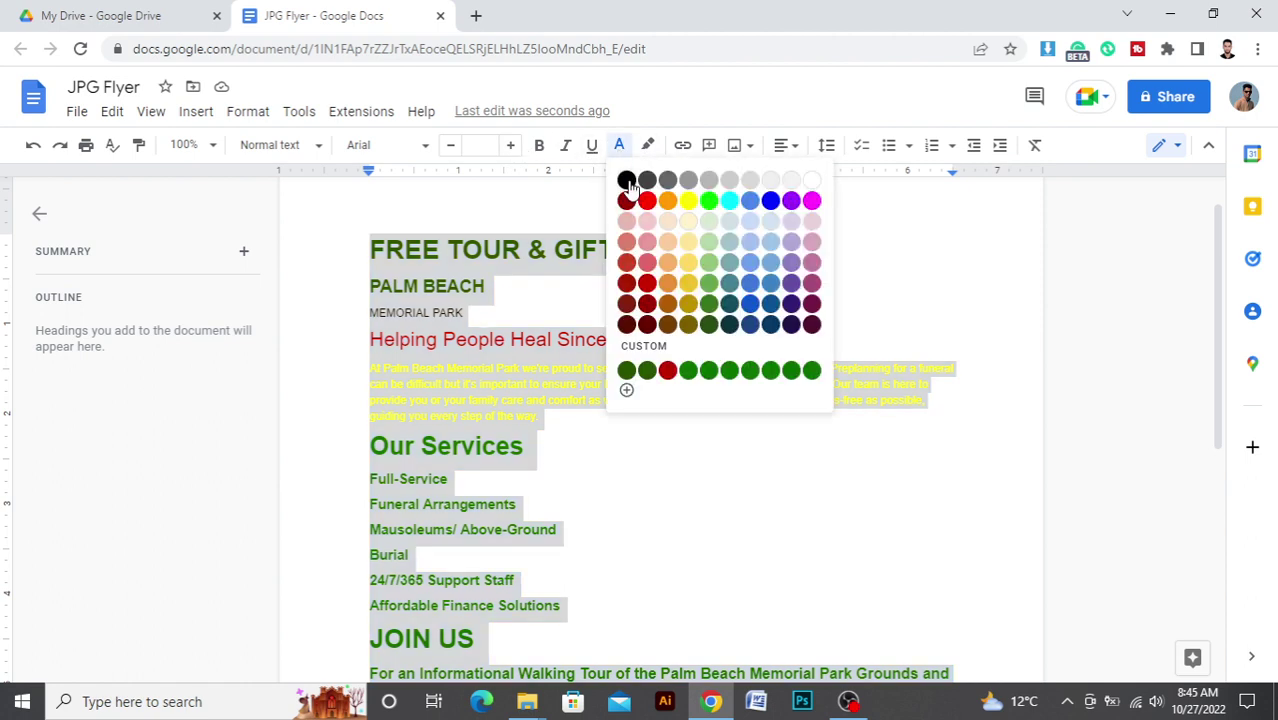
{"action": "left_click", "coordinate": [627, 182]}
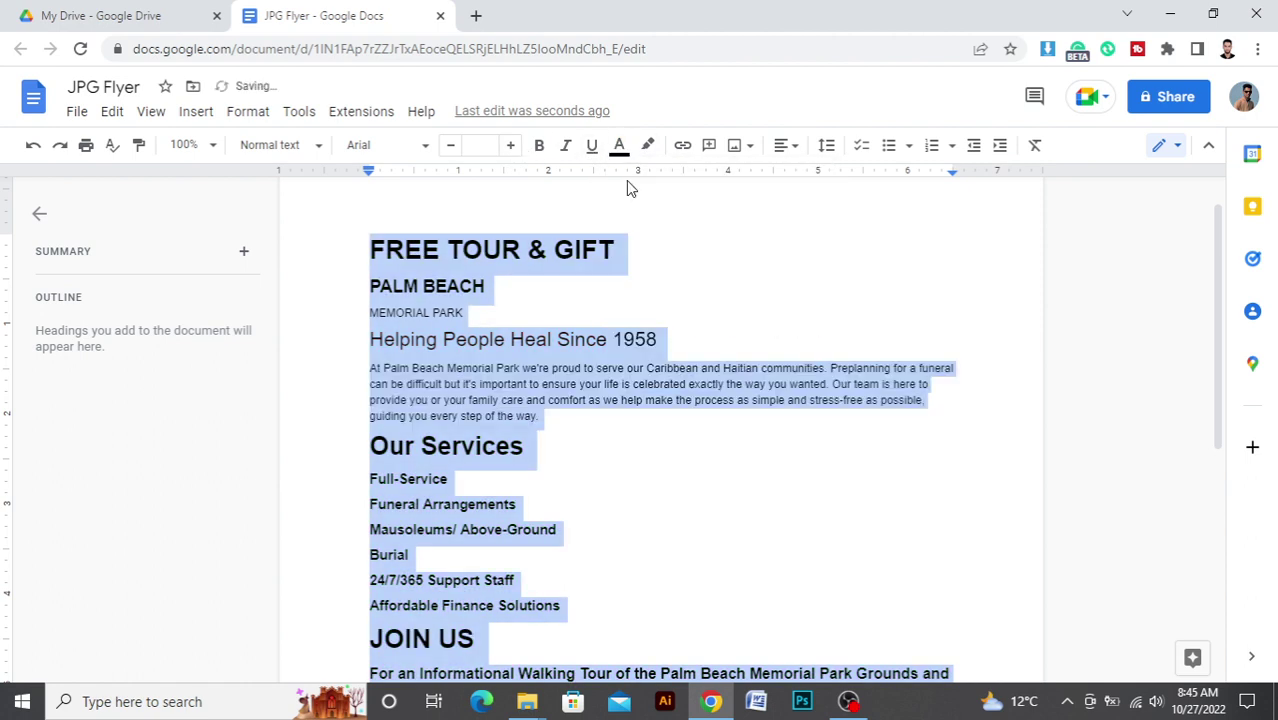
- Check the font list and set the selected text to size 14
{"action": "left_click", "coordinate": [425, 146]}
{"action": "mouse_move", "coordinate": [449, 289]}
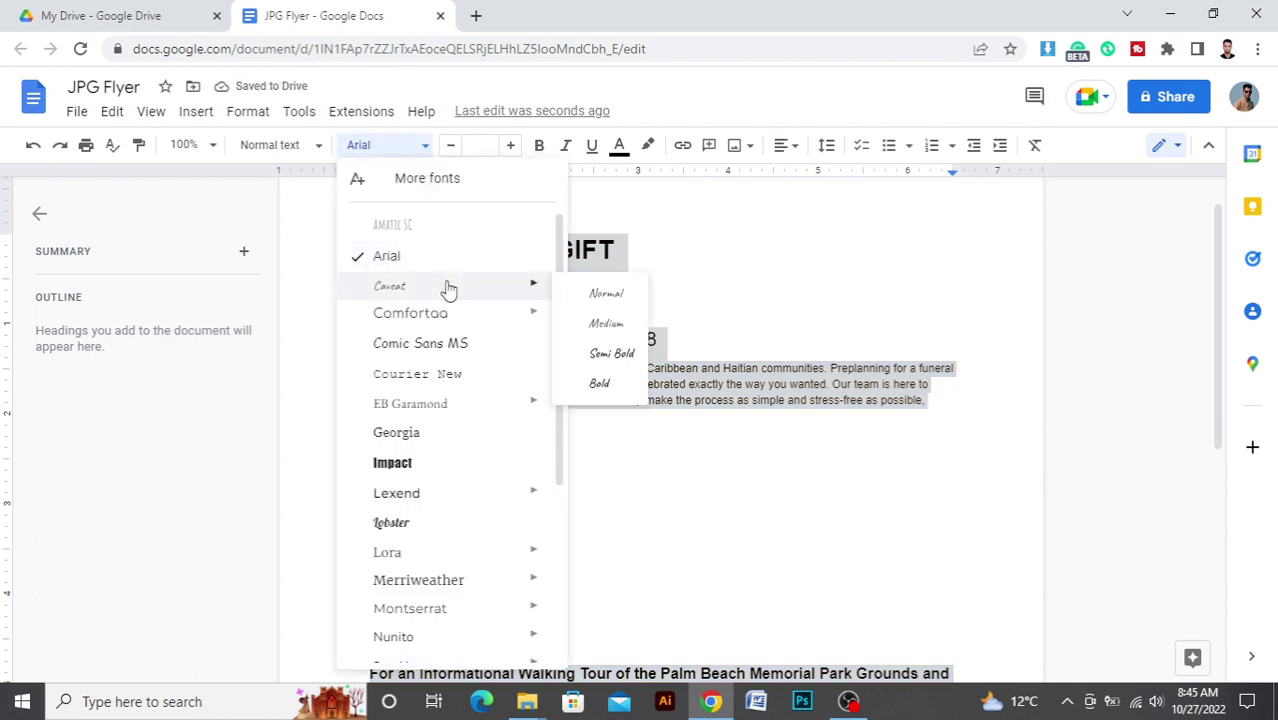
{"action": "left_click", "coordinate": [391, 145]}
{"action": "left_click", "coordinate": [474, 145]}
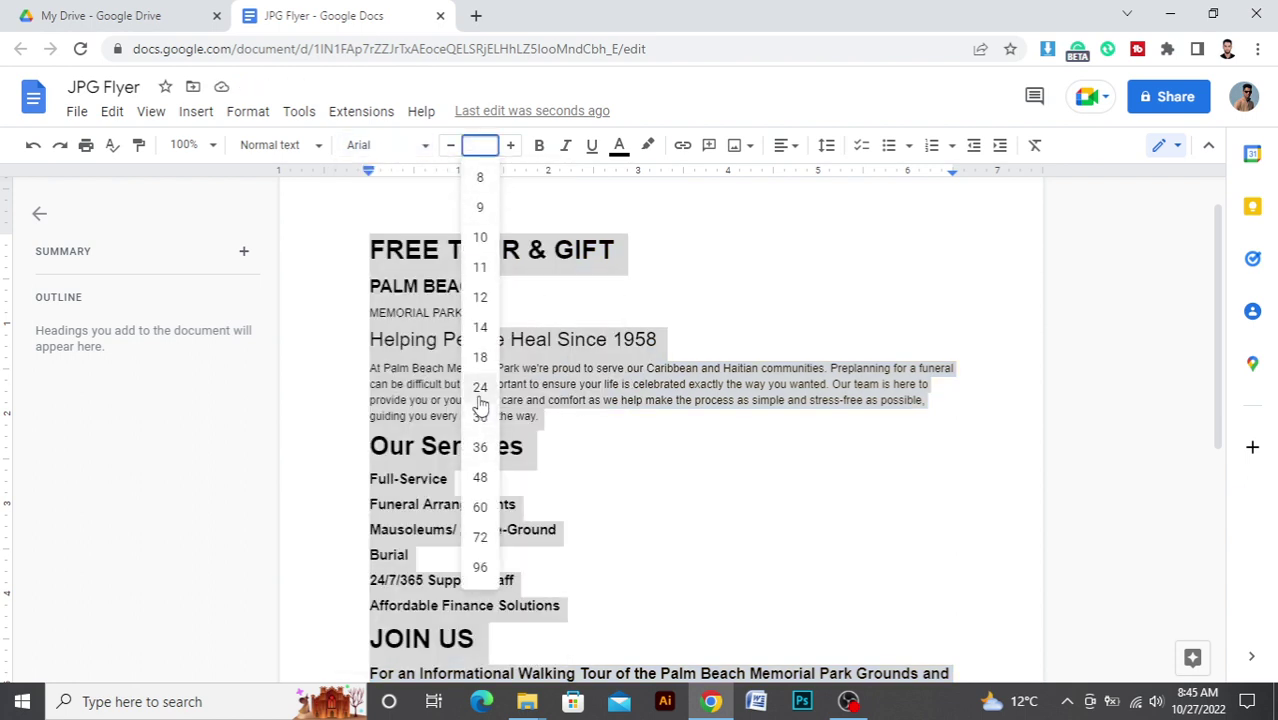
{"action": "left_click", "coordinate": [489, 325]}
{"action": "scroll", "coordinate": [489, 320], "scroll_direction": "up", "scroll_amount": 1}
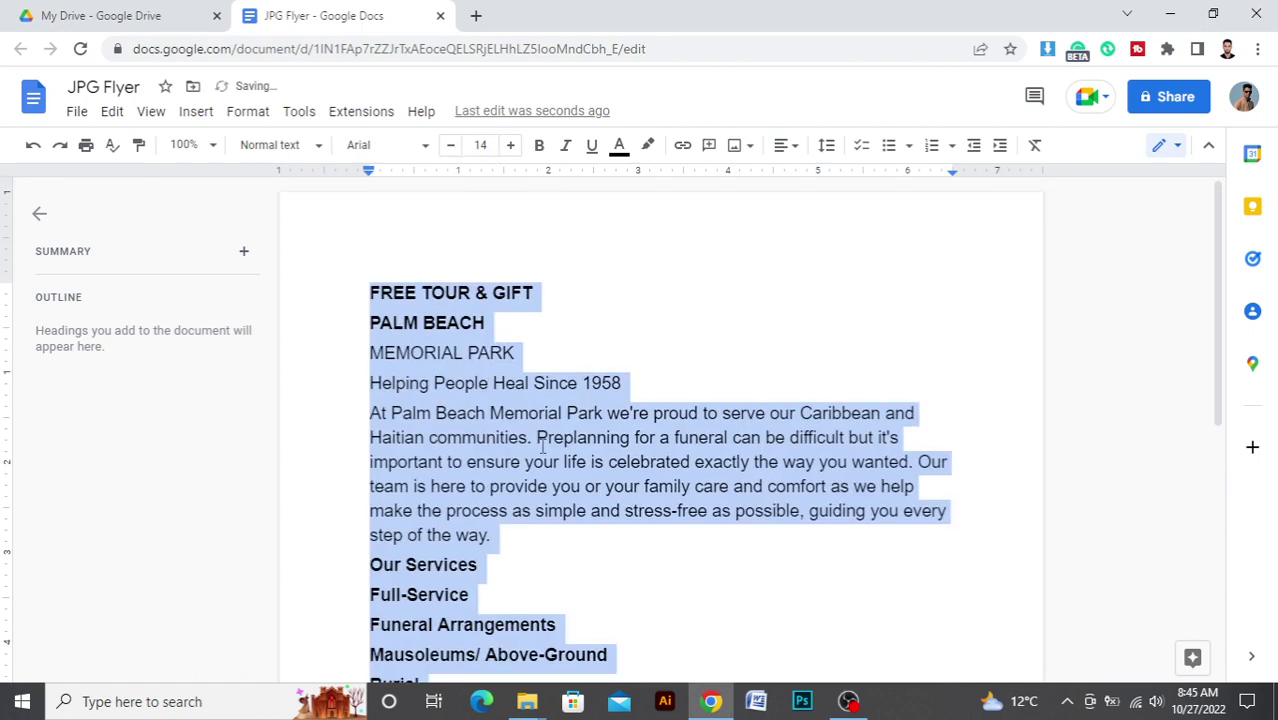
{"action": "scroll", "coordinate": [685, 428], "scroll_direction": "down", "scroll_amount": 5}
{"action": "scroll", "coordinate": [685, 428], "scroll_direction": "down", "scroll_amount": 3}
{"action": "scroll", "coordinate": [860, 445], "scroll_direction": "up", "scroll_amount": 7}
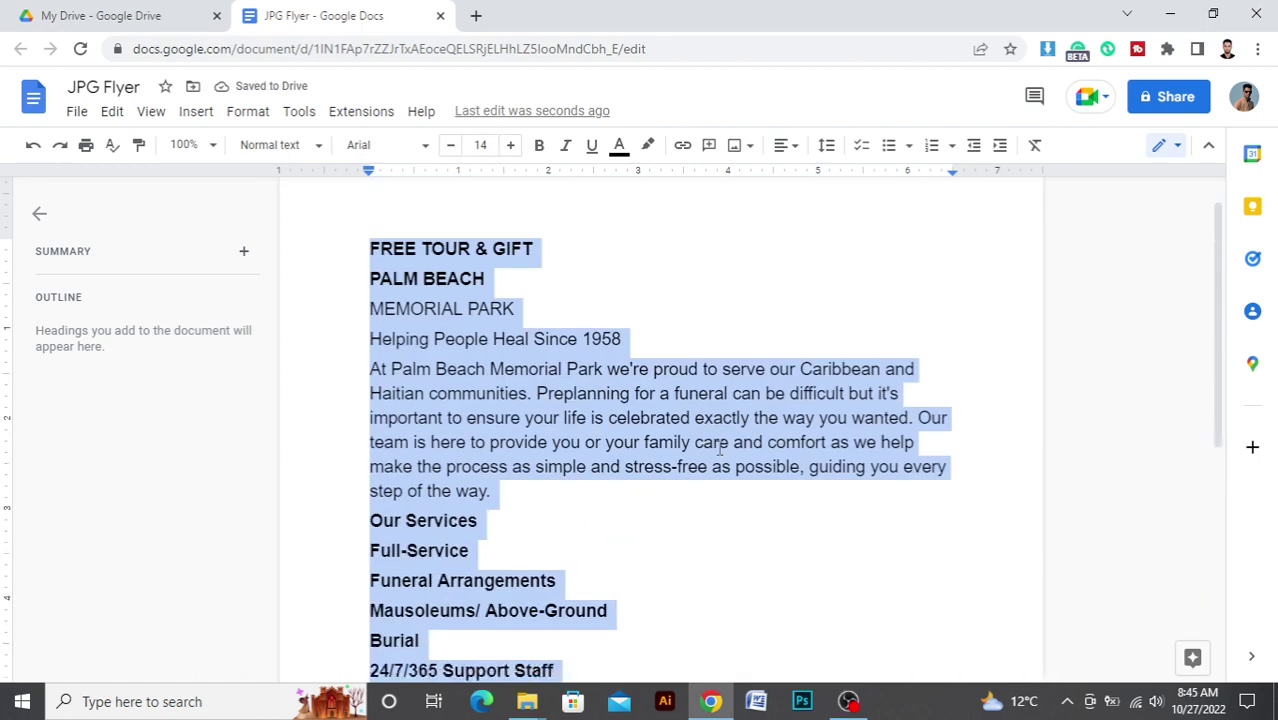
{"action": "scroll", "coordinate": [861, 445], "scroll_direction": "up", "scroll_amount": 1}
- Test deleting words in the first paragraph, then undo the deletion
{"action": "left_click", "coordinate": [867, 440]}
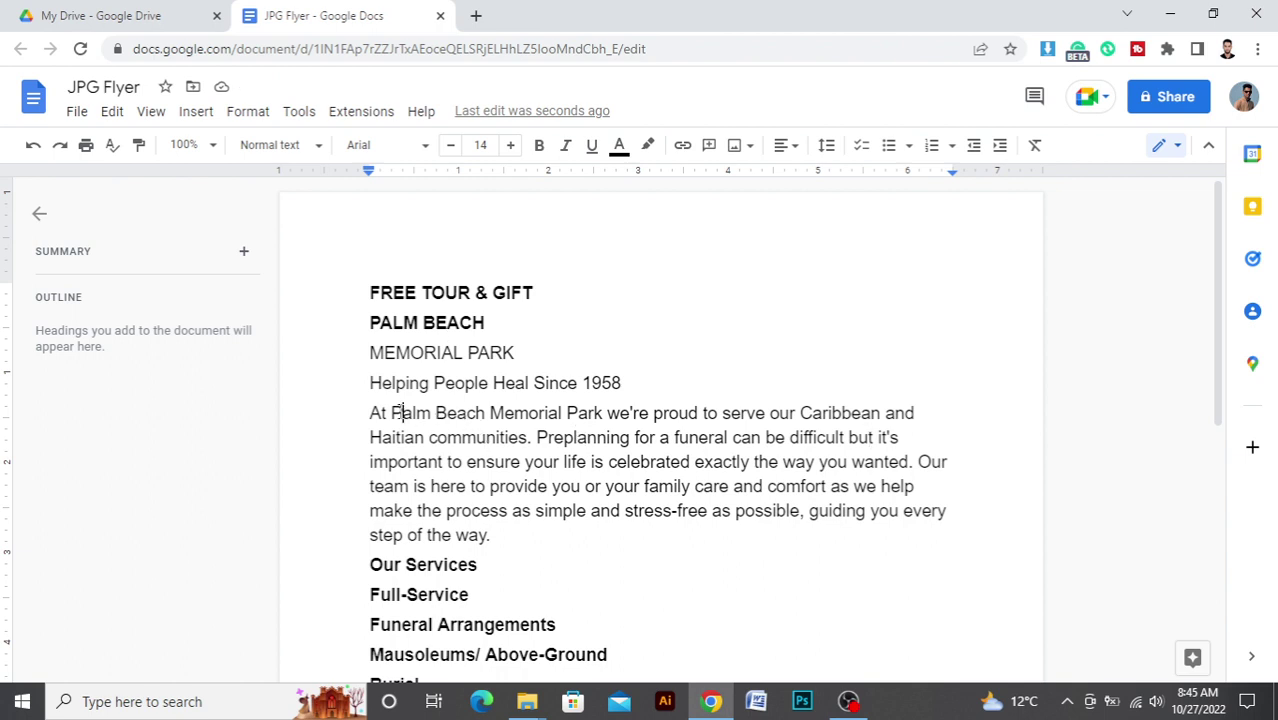
{"action": "left_click_drag", "start_coordinate": [397, 413], "coordinate": [792, 419]}
{"action": "left_click_drag", "start_coordinate": [578, 418], "coordinate": [670, 418]}
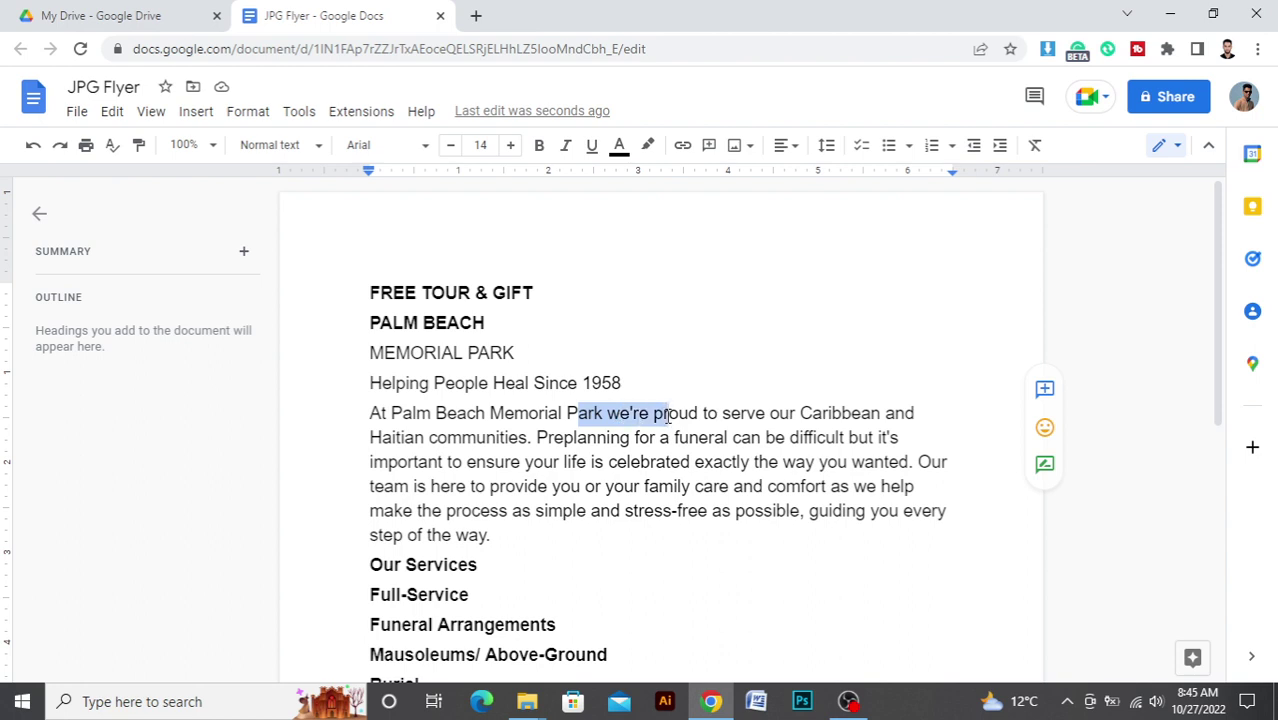
{"action": "key", "text": "BackSpace"}
{"action": "key", "text": "ctrl+z"}
{"action": "left_click_drag", "start_coordinate": [370, 412], "coordinate": [636, 556]}
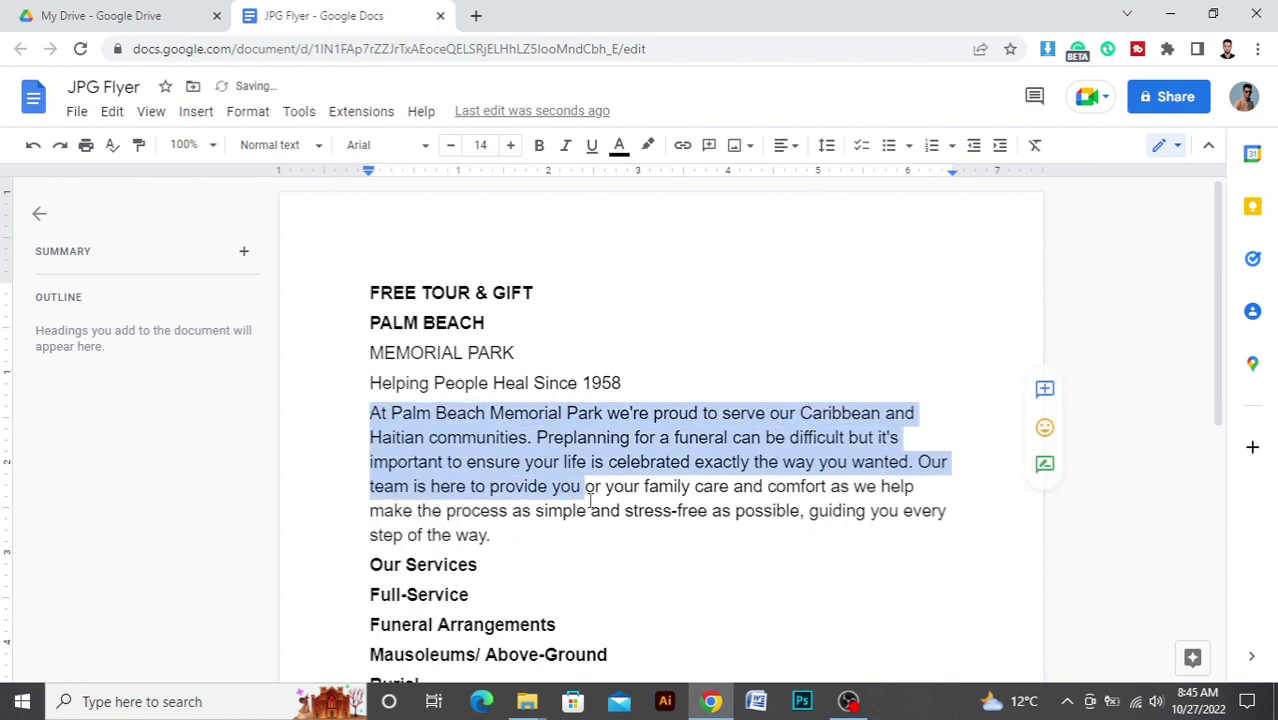
{"action": "left_click", "coordinate": [414, 437]}
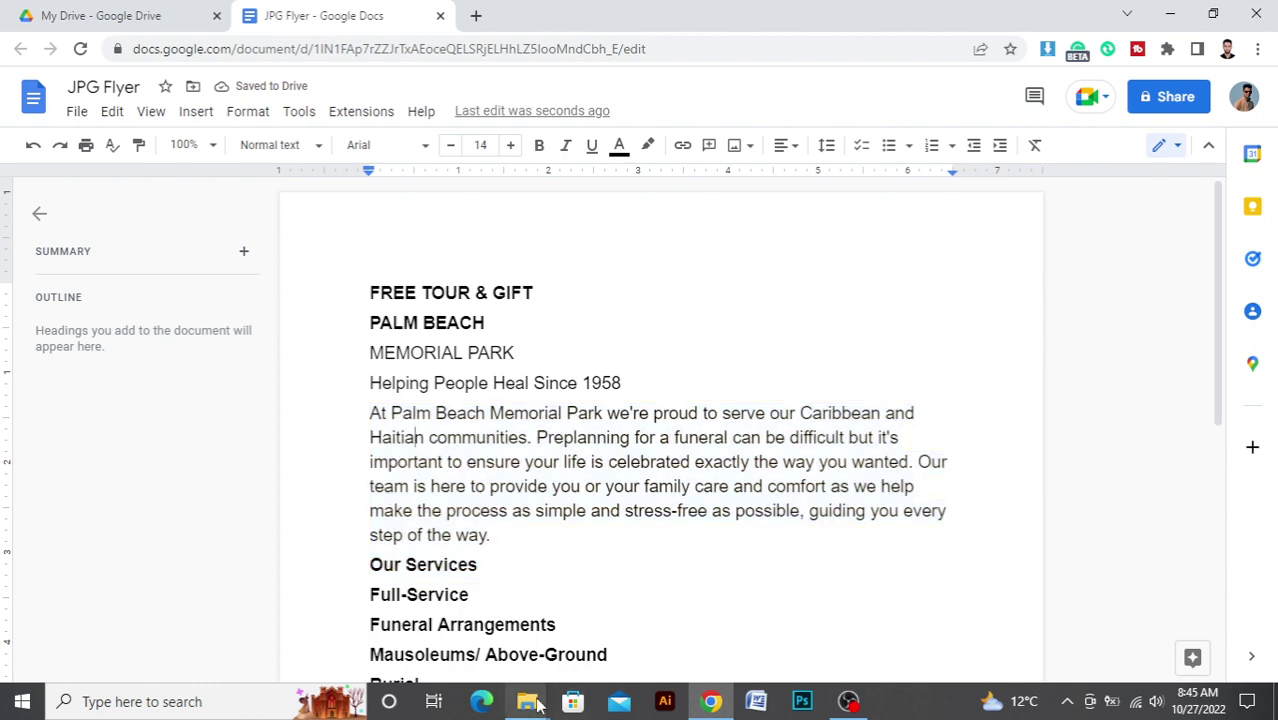
- Open JPG Flyer.jpg from Downloads to compare its top heading, then return to the Doc
{"action": "mouse_move", "coordinate": [537, 703]}
{"action": "left_click", "coordinate": [641, 604]}
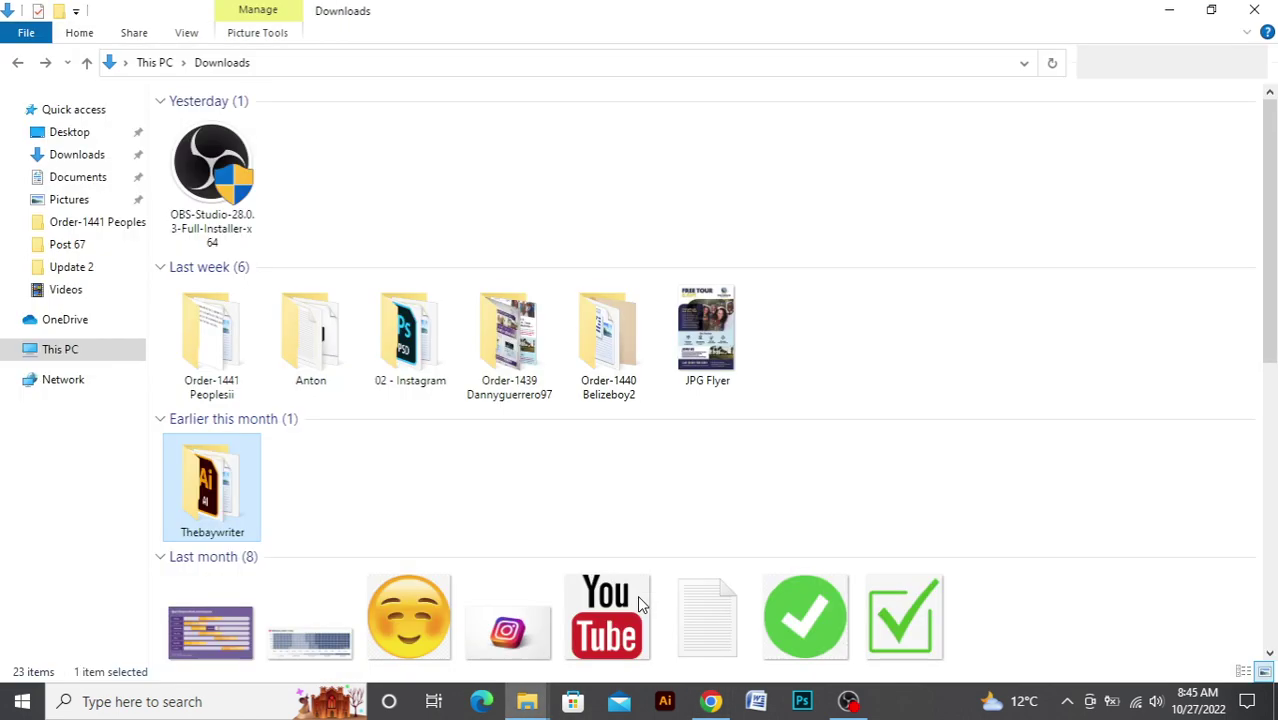
{"action": "double_click", "coordinate": [735, 372]}
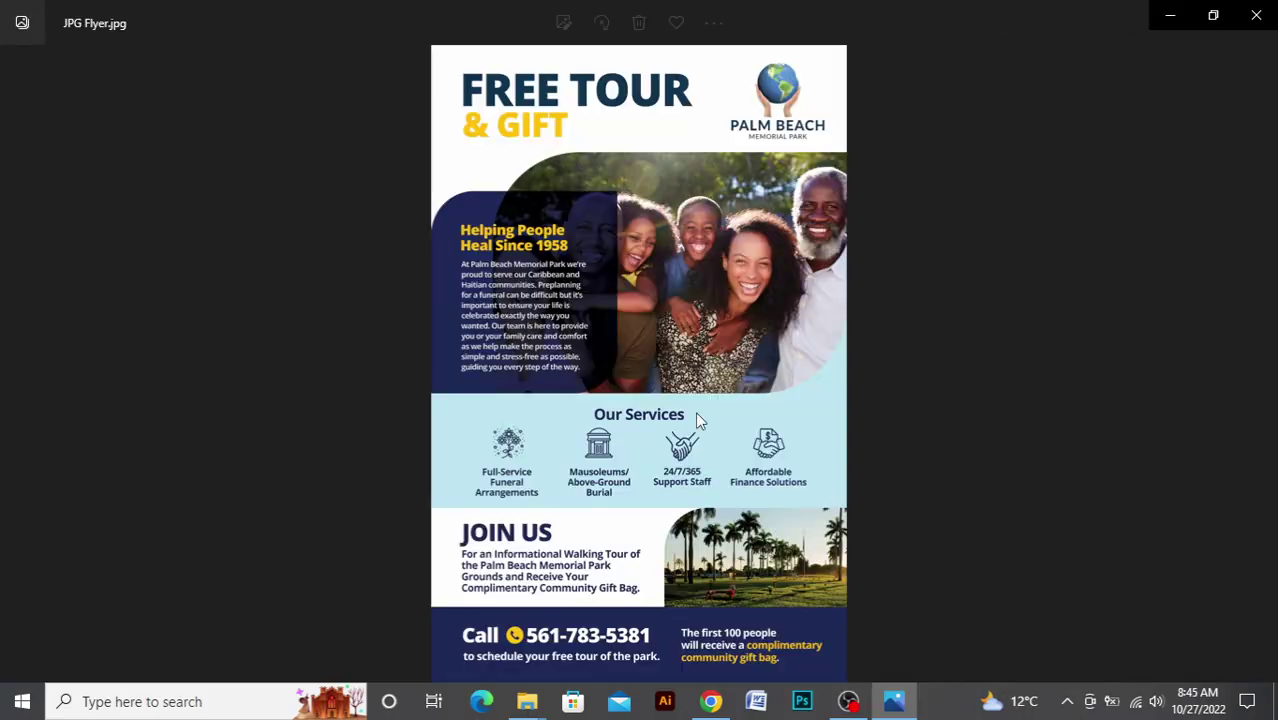
{"action": "scroll", "coordinate": [537, 297], "scroll_direction": "up", "scroll_amount": 2}
{"action": "left_click_drag", "start_coordinate": [520, 272], "coordinate": [508, 477]}
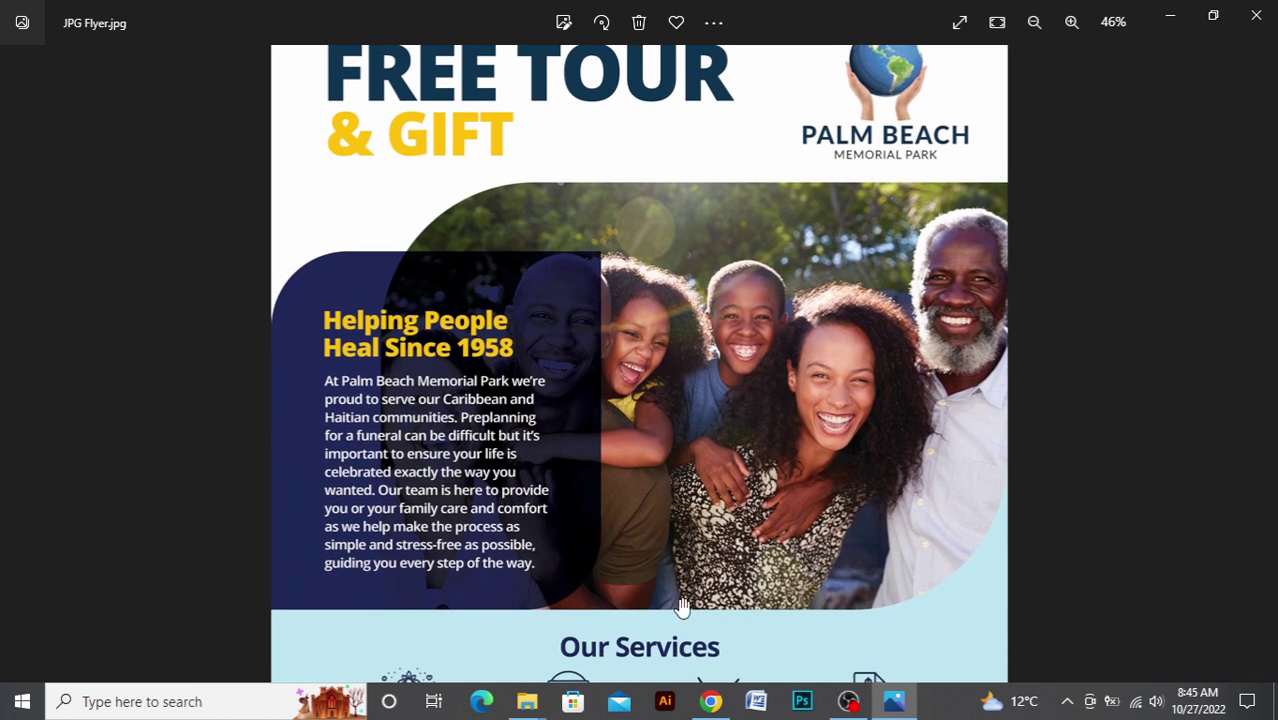
{"action": "left_click", "coordinate": [718, 702]}
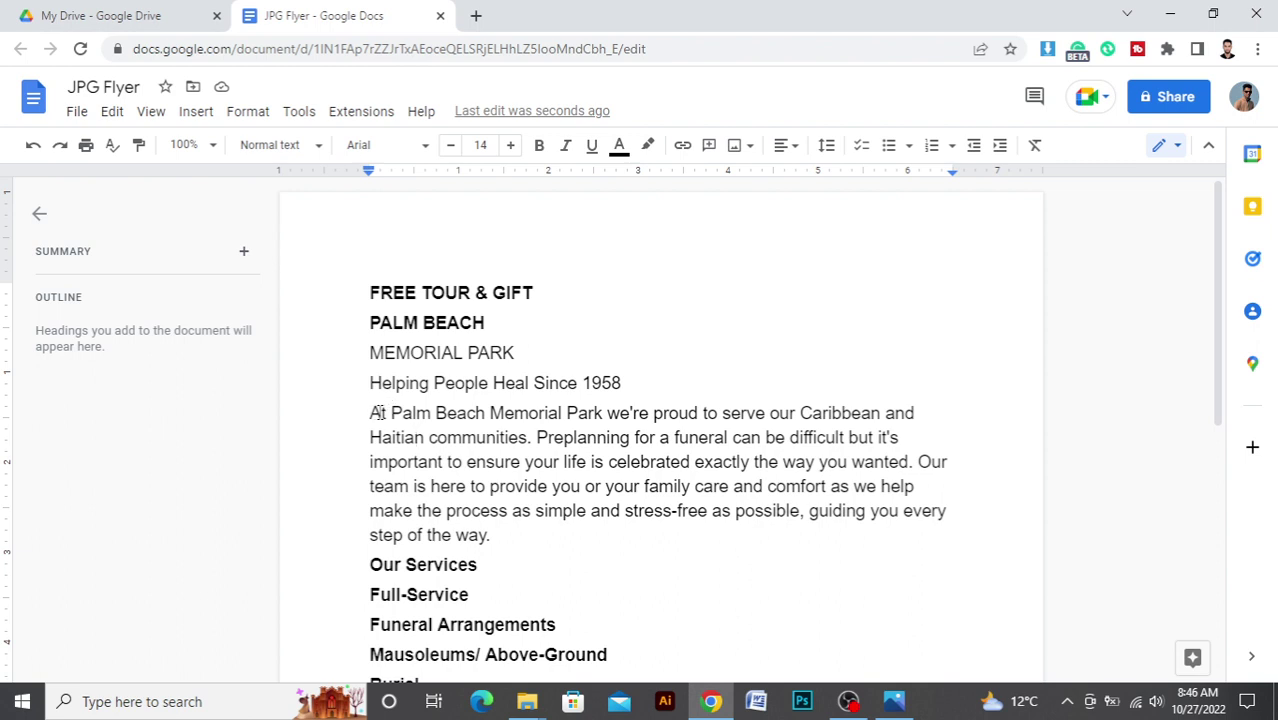
- Copy the intro paragraph beginning 'At Palm Beach Memorial Park'
{"action": "left_click_drag", "start_coordinate": [372, 412], "coordinate": [572, 549]}
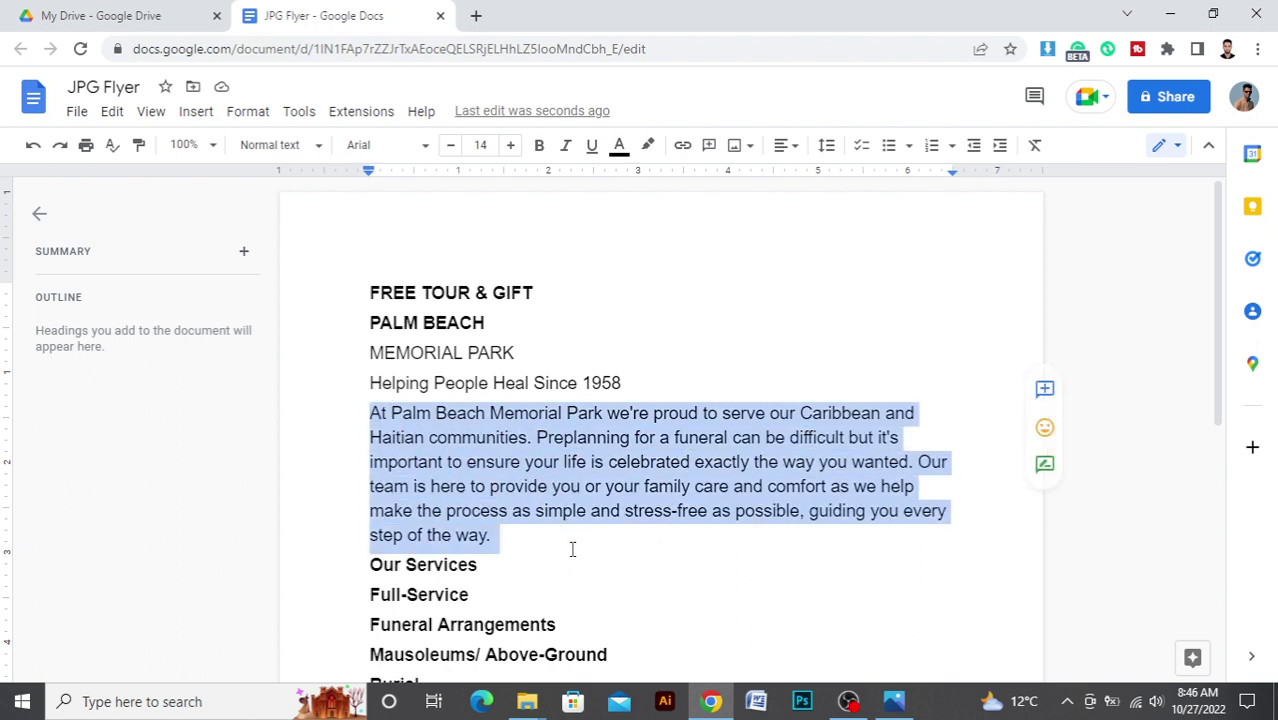
{"action": "right_click", "coordinate": [501, 465]}
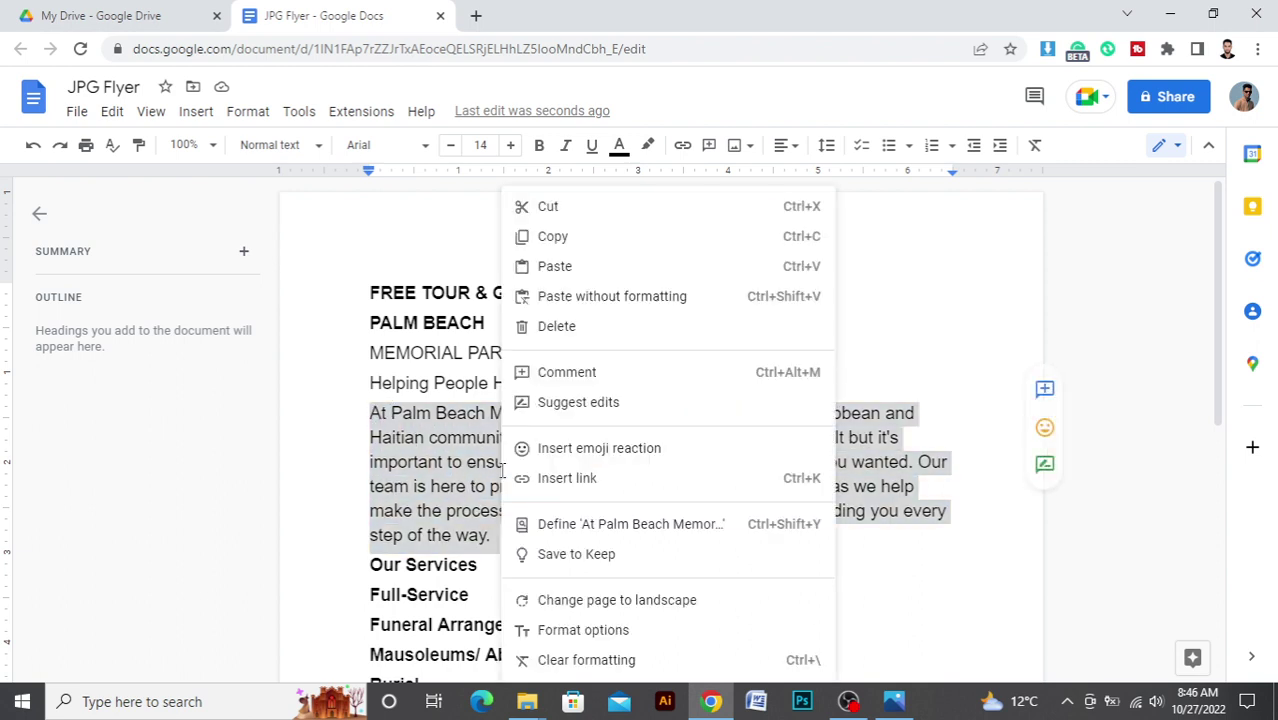
{"action": "left_click", "coordinate": [540, 238]}
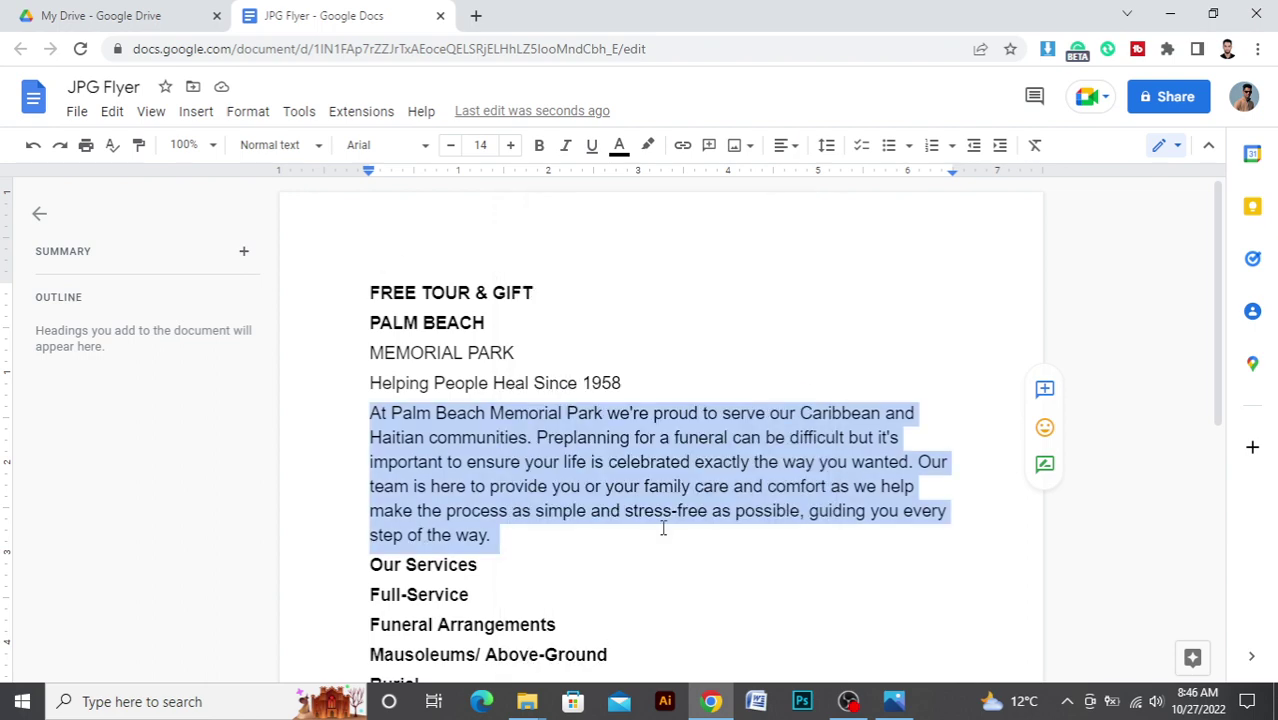
- Deselect the paragraph and scroll through the converted flyer text to check it
{"action": "scroll", "coordinate": [538, 447], "scroll_direction": "down", "scroll_amount": 3}
{"action": "scroll", "coordinate": [493, 475], "scroll_direction": "up", "scroll_amount": 3}
{"action": "scroll", "coordinate": [604, 486], "scroll_direction": "down", "scroll_amount": 1}
{"action": "scroll", "coordinate": [604, 486], "scroll_direction": "up", "scroll_amount": 1}
{"action": "scroll", "coordinate": [522, 416], "scroll_direction": "down", "scroll_amount": 5}
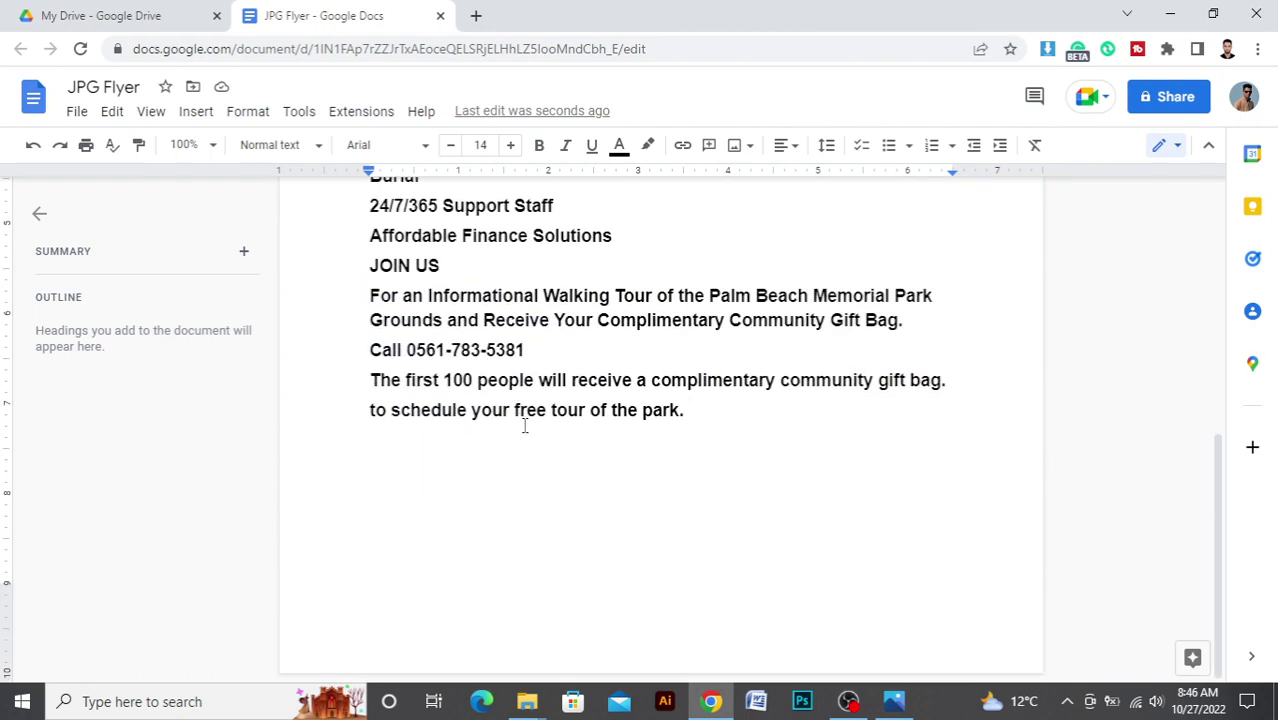
{"action": "scroll", "coordinate": [600, 400], "scroll_direction": "up", "scroll_amount": 5}
{"action": "left_click", "coordinate": [577, 381]}
{"action": "scroll", "coordinate": [585, 413], "scroll_direction": "down", "scroll_amount": 5}
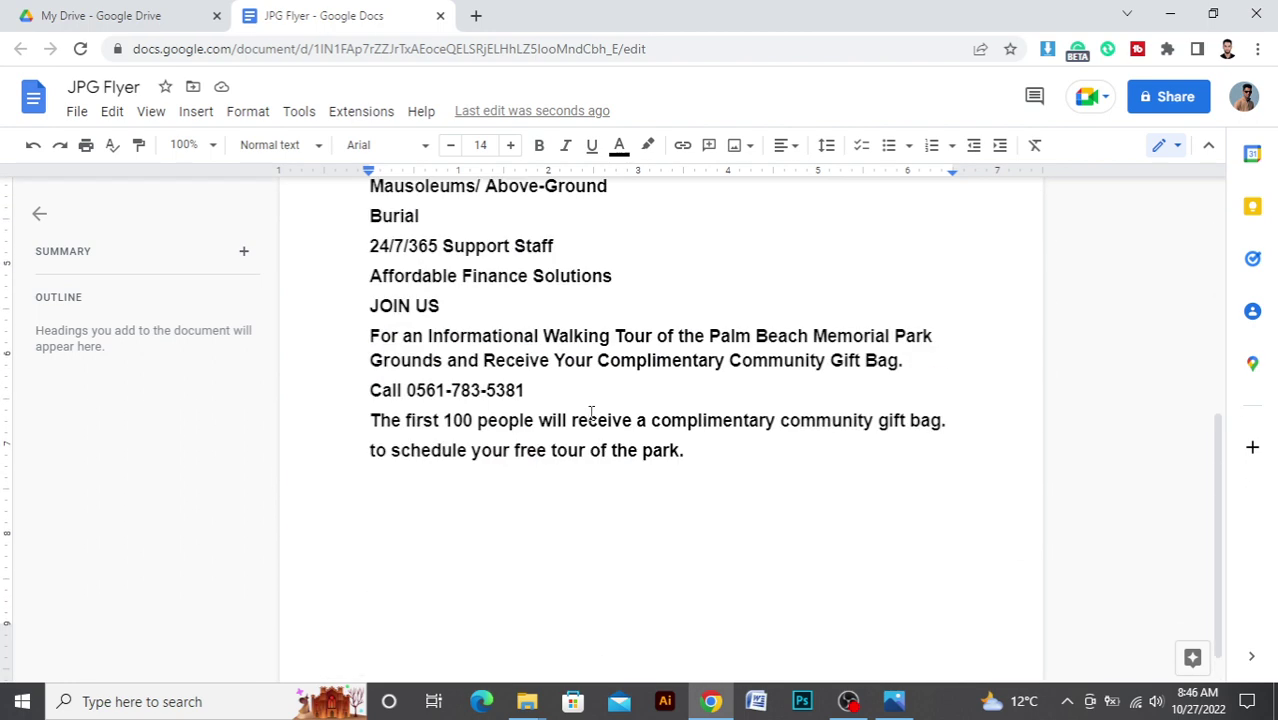
{"action": "scroll", "coordinate": [598, 427], "scroll_direction": "up", "scroll_amount": 5}
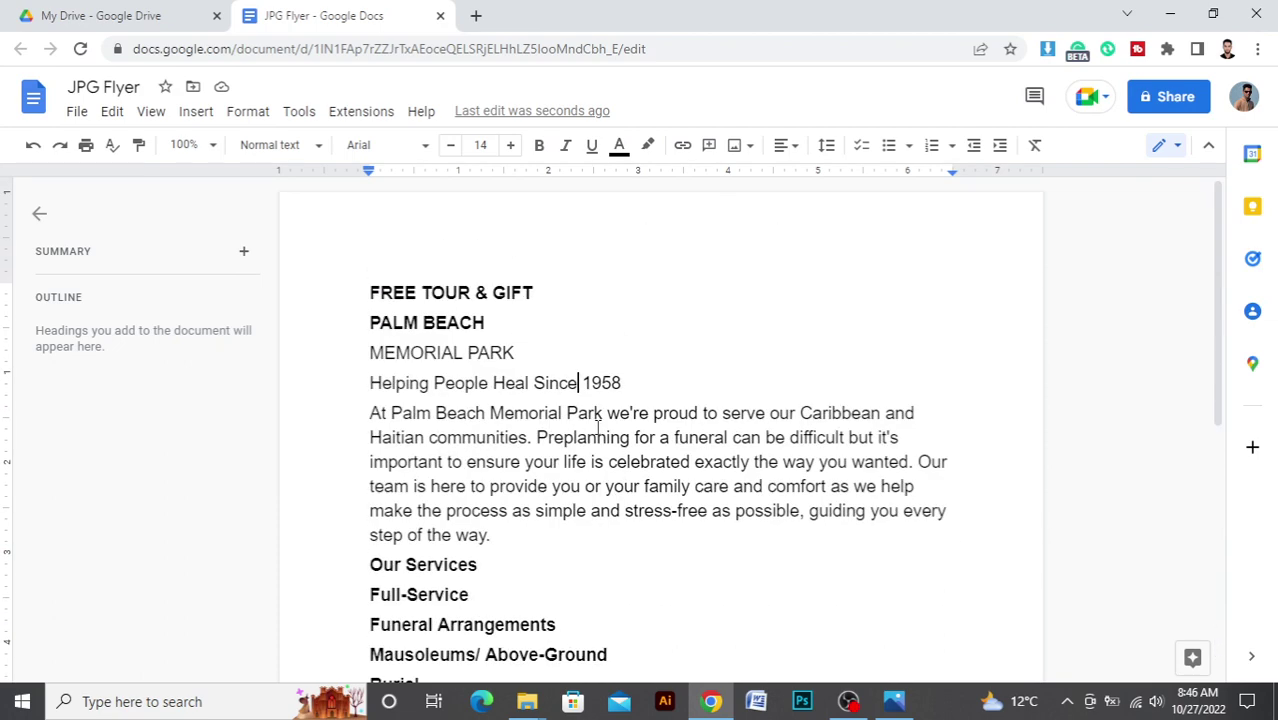
- Download the document via File > Download as Microsoft Word (.docx), then show JPG Flyer.docx in its folder
{"action": "left_click", "coordinate": [79, 113]}
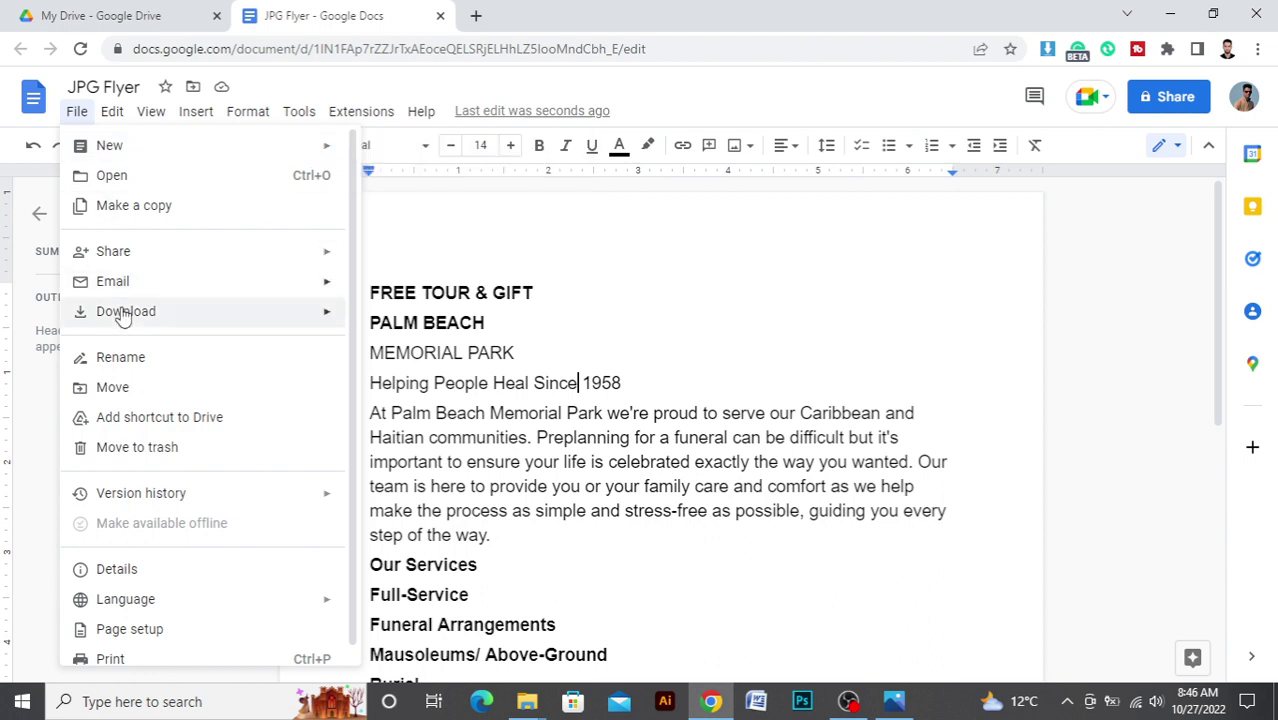
{"action": "mouse_move", "coordinate": [141, 318]}
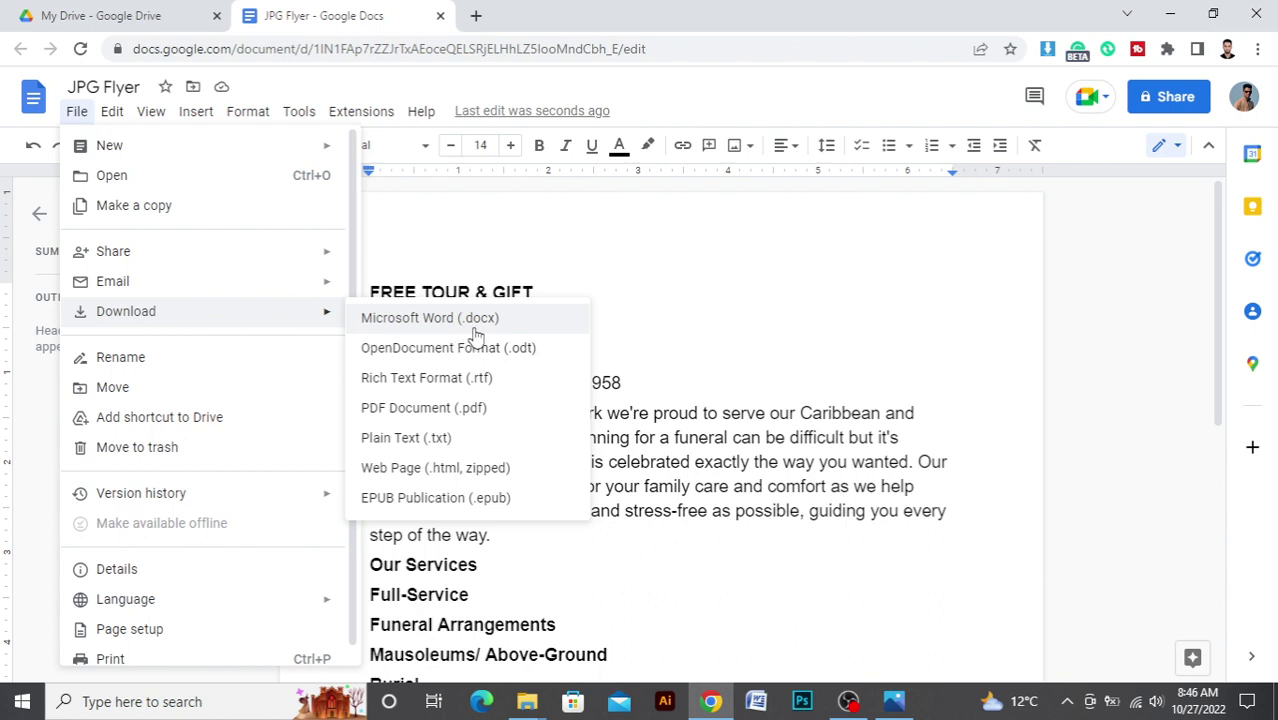
{"action": "left_click", "coordinate": [437, 320]}
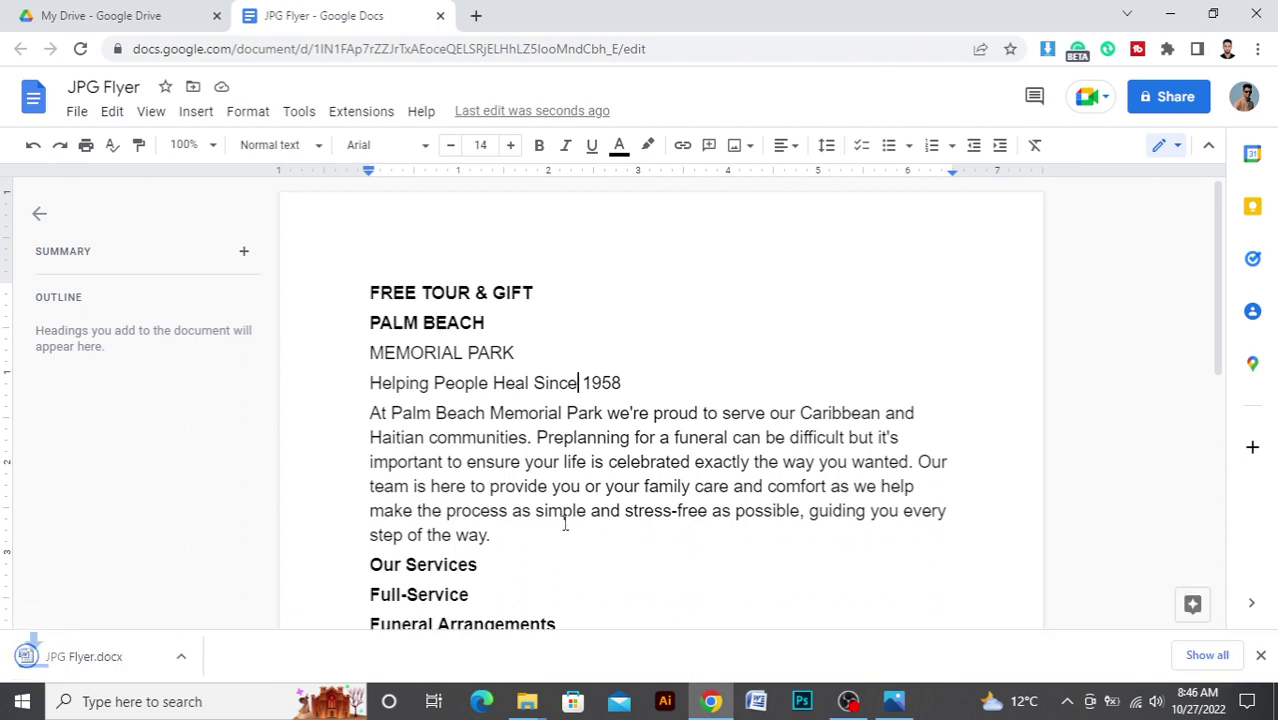
{"action": "left_click", "coordinate": [199, 657]}
{"action": "left_click", "coordinate": [252, 596]}
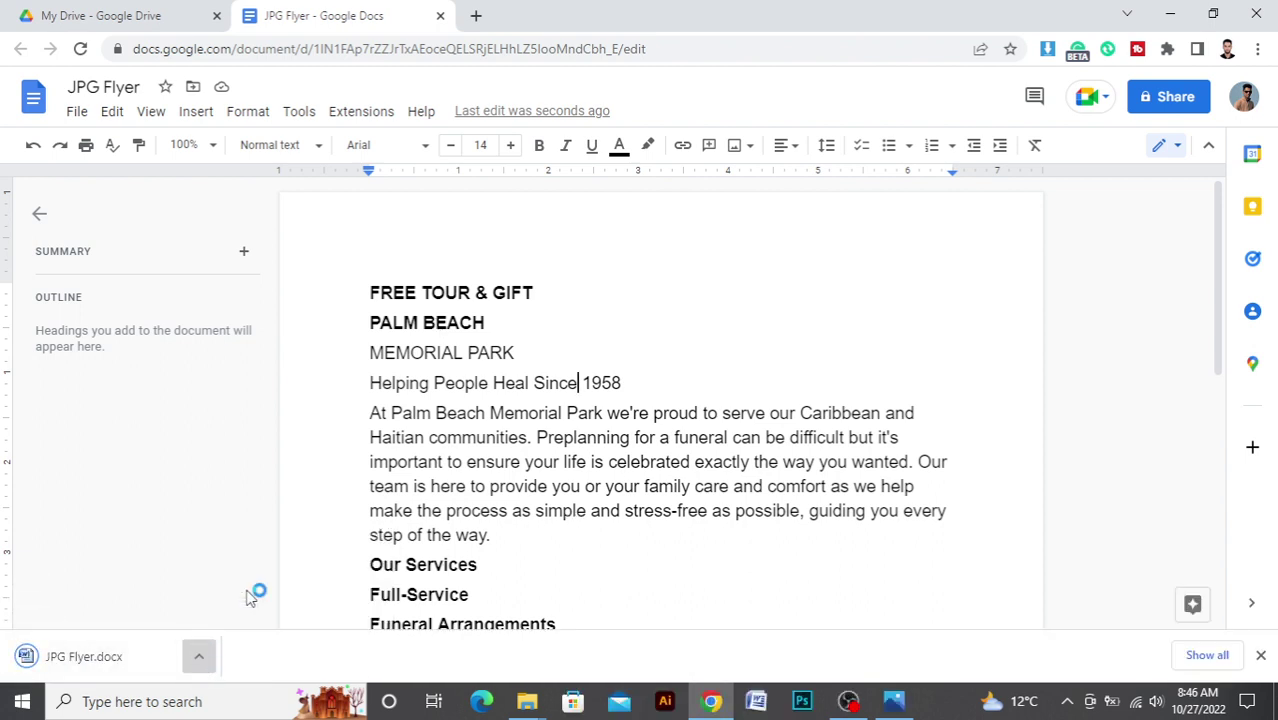
- Open JPG Flyer.docx from Downloads in Word and scroll through its text
{"action": "left_click", "coordinate": [393, 209]}
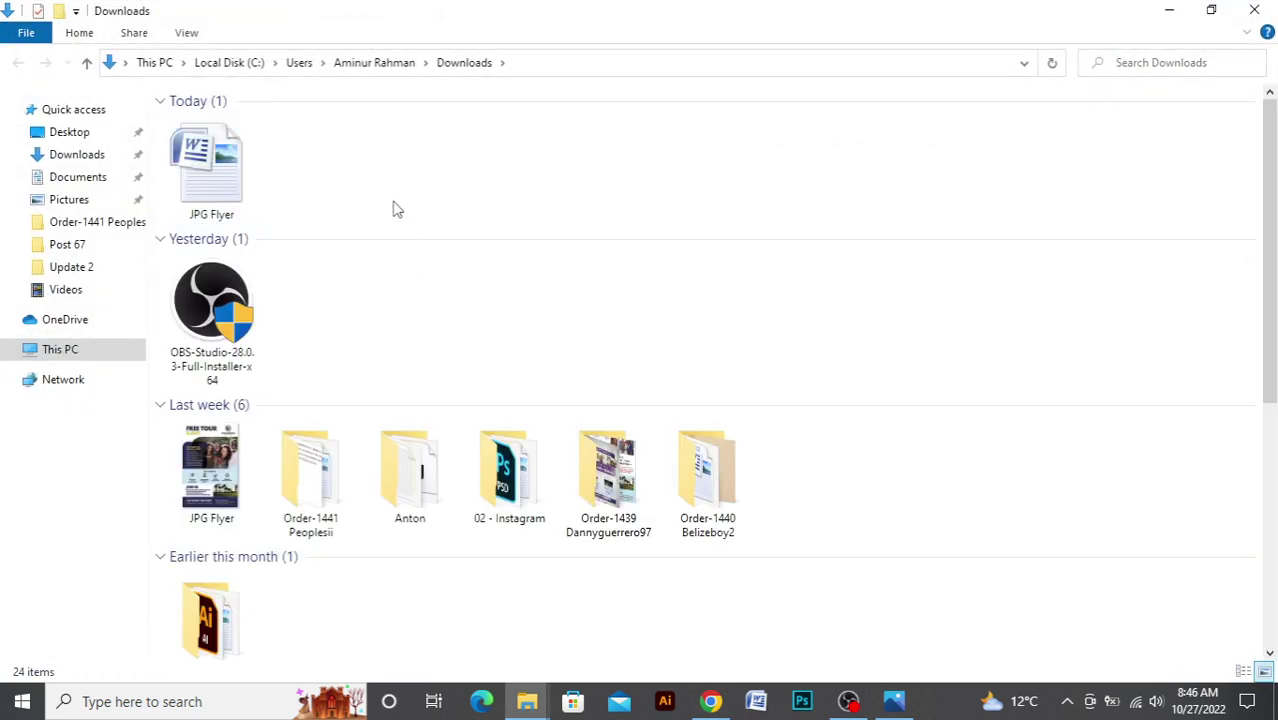
{"action": "double_click", "coordinate": [243, 176]}
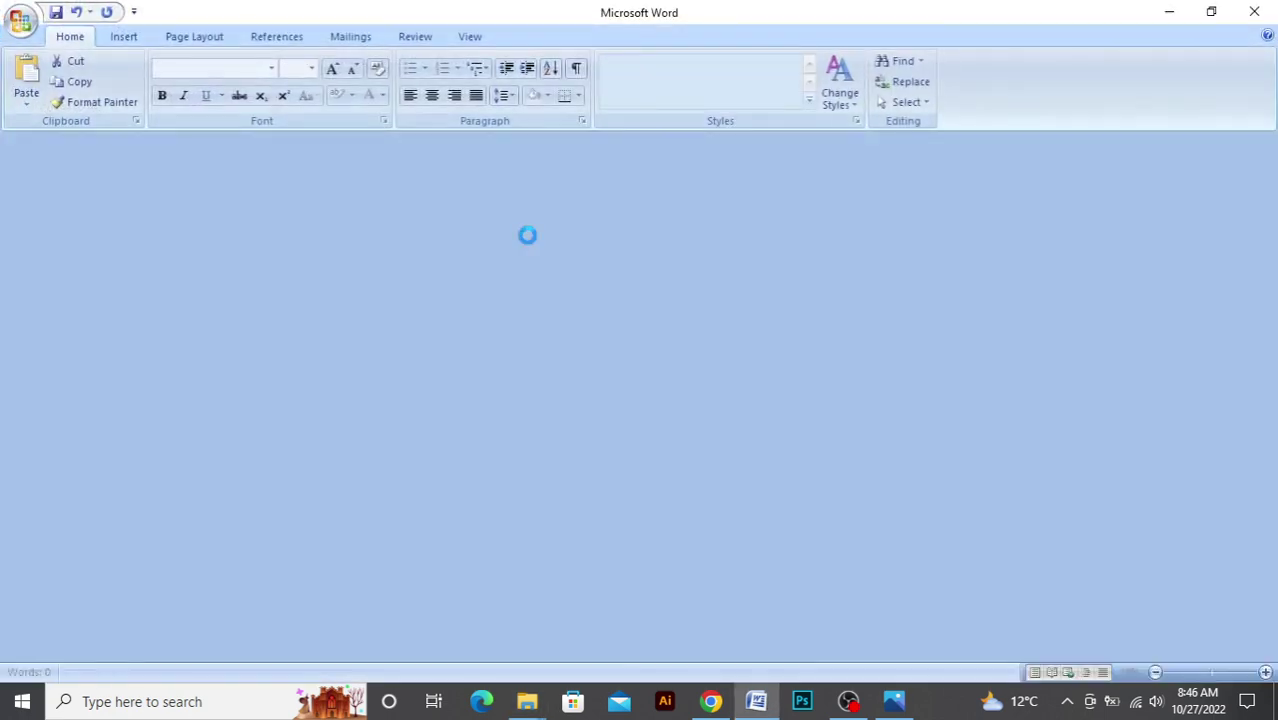
{"action": "scroll", "coordinate": [540, 380], "scroll_direction": "down", "scroll_amount": 1}
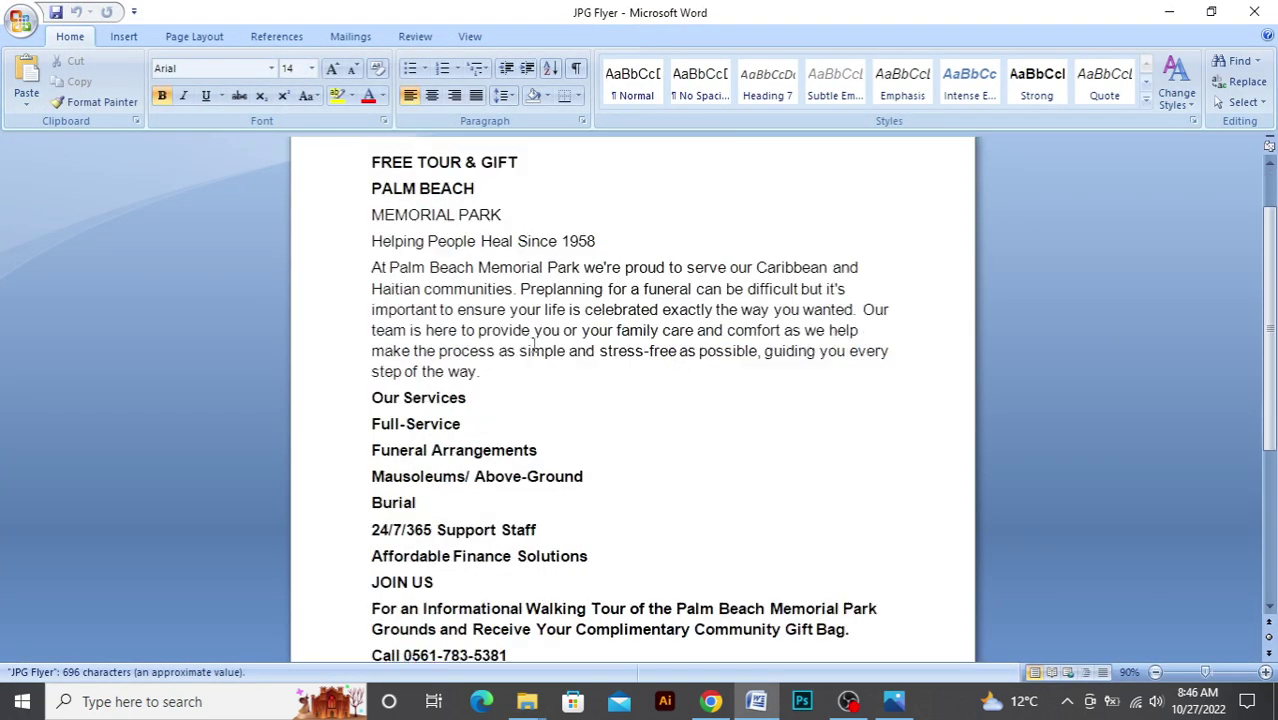
{"action": "scroll", "coordinate": [519, 422], "scroll_direction": "down", "scroll_amount": 1}
{"action": "scroll", "coordinate": [525, 460], "scroll_direction": "down", "scroll_amount": 3}
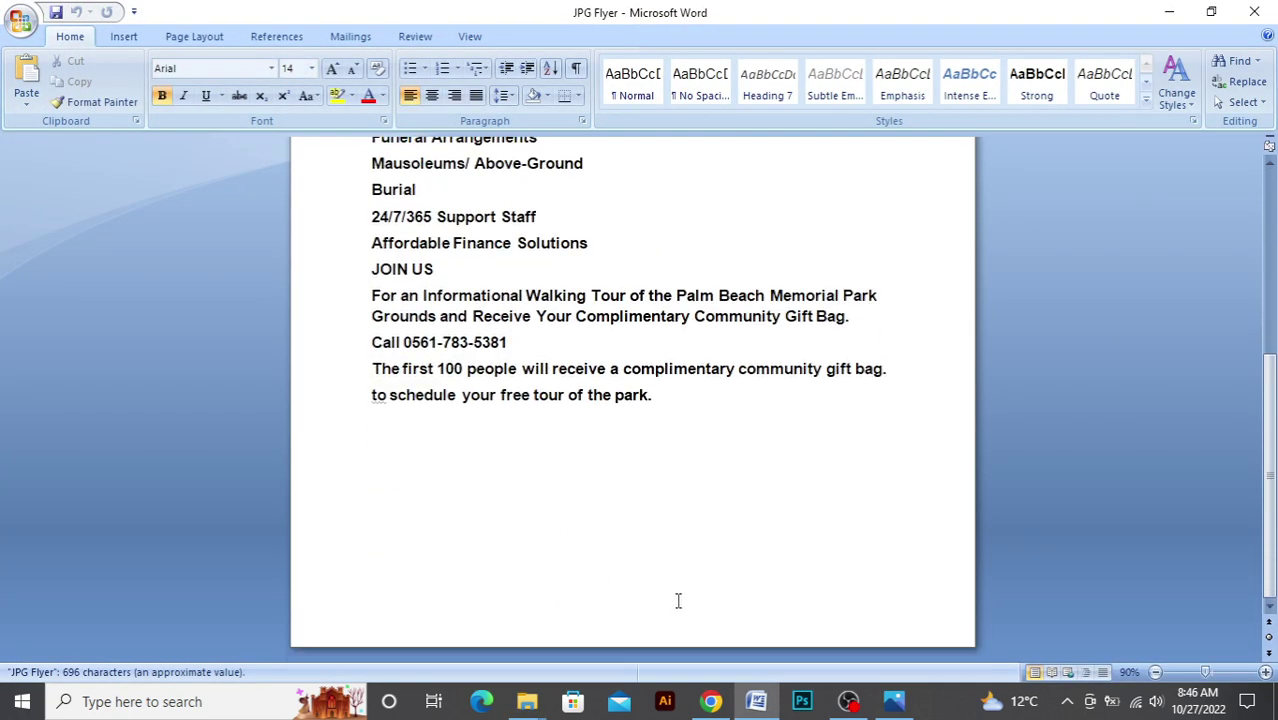
{"action": "scroll", "coordinate": [710, 397], "scroll_direction": "up", "scroll_amount": 2}
- Select the intro text from 'At Palm Beach' to 'simple and', then switch to the flyer image in Photos
{"action": "scroll", "coordinate": [700, 400], "scroll_direction": "up", "scroll_amount": 3}
{"action": "scroll", "coordinate": [339, 368], "scroll_direction": "up", "scroll_amount": 1}
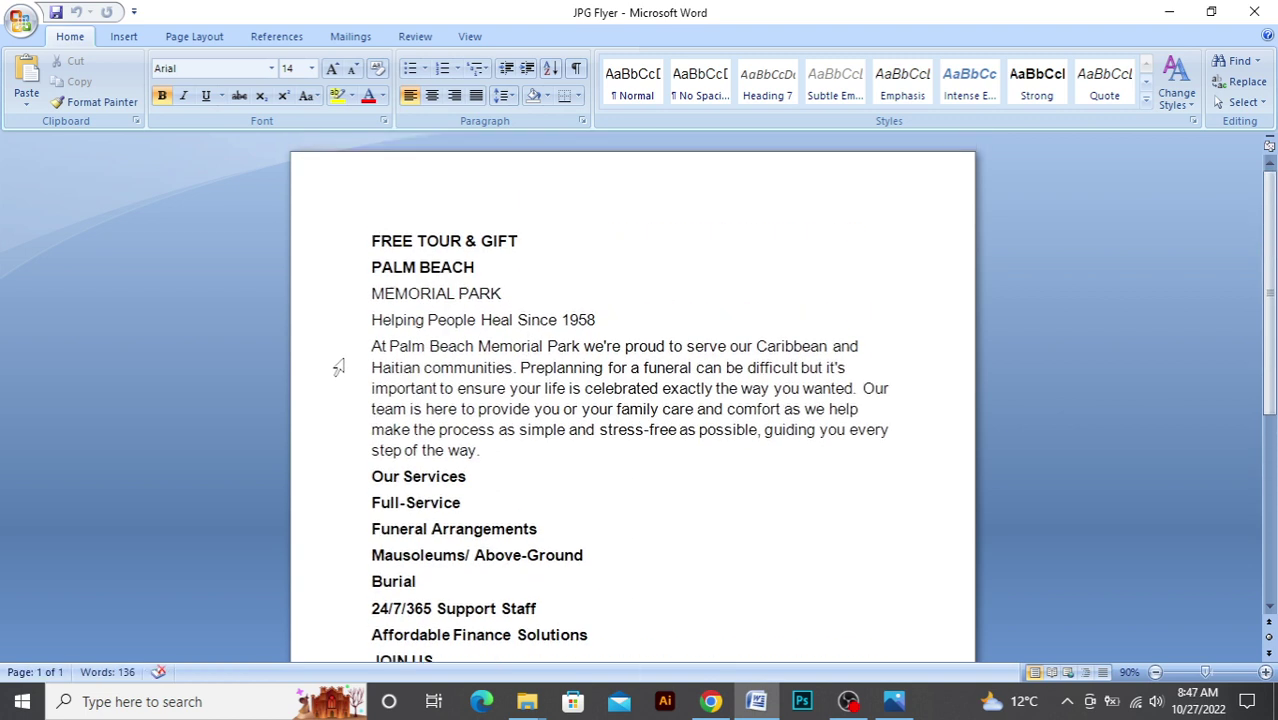
{"action": "left_click_drag", "start_coordinate": [375, 350], "coordinate": [598, 430]}
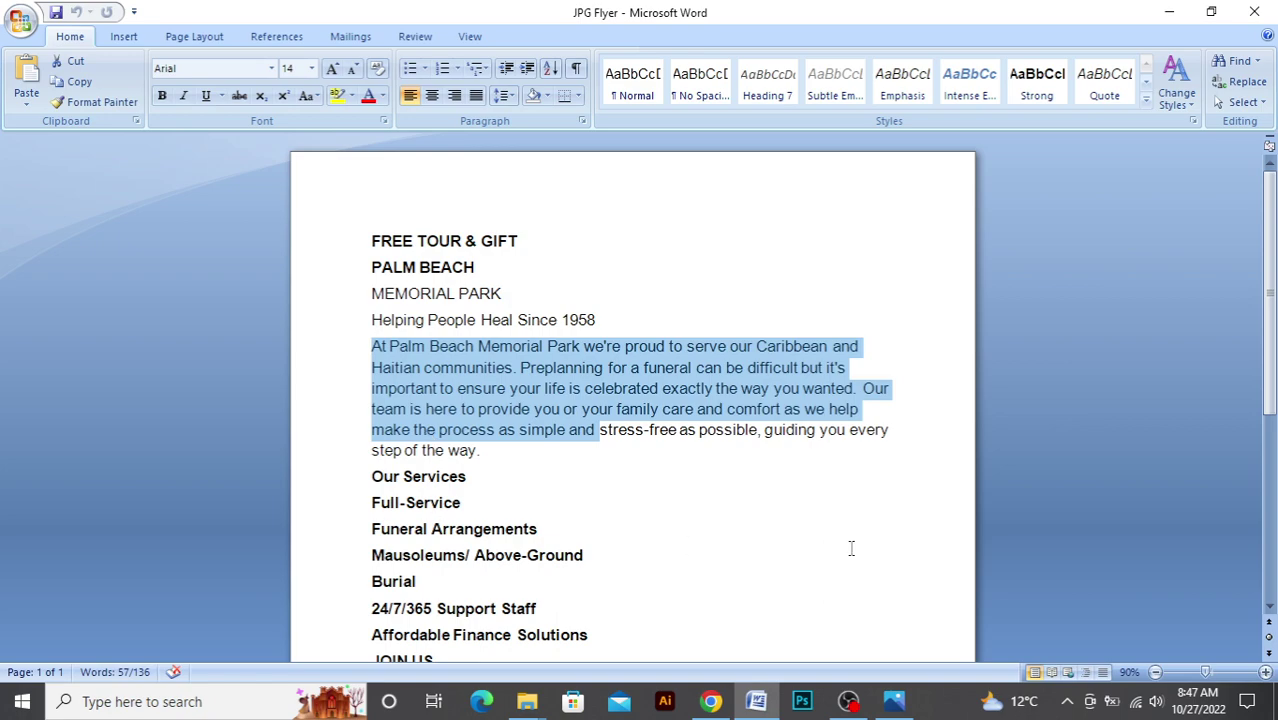
{"action": "left_click", "coordinate": [894, 701]}
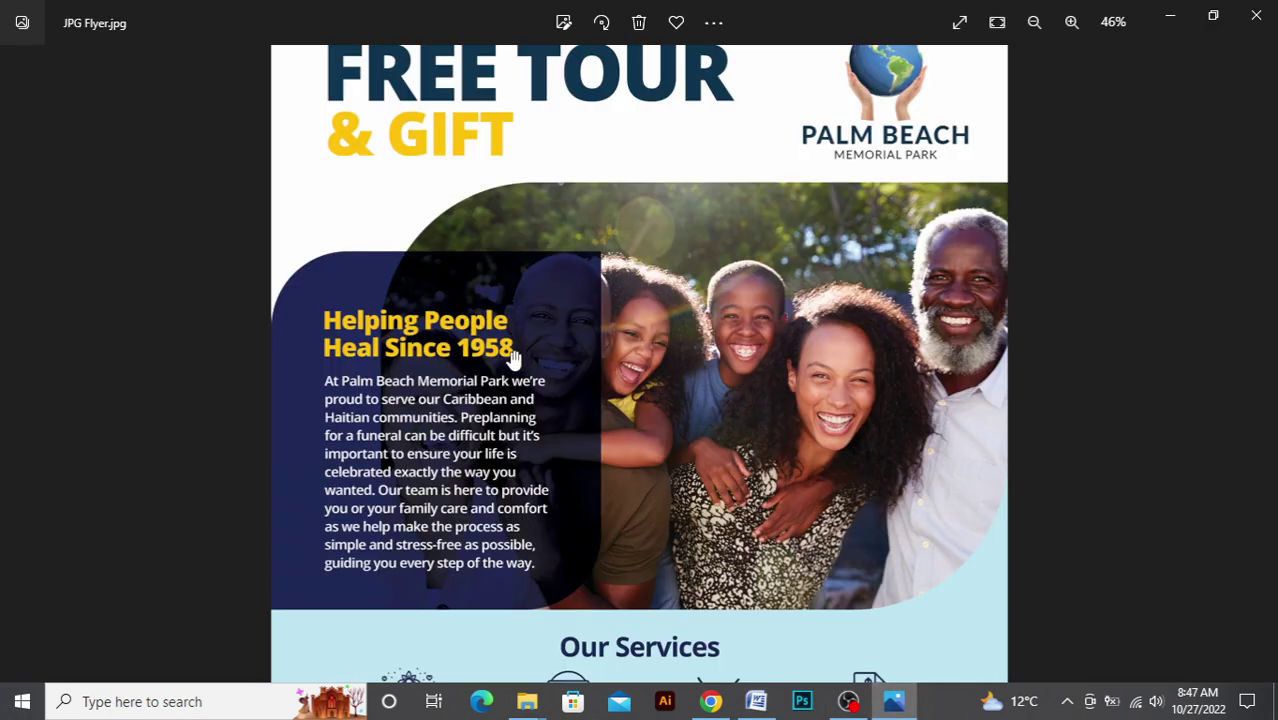
- Zoom and pan the flyer image to its FREE TOUR & GIFT header, then return to Google Docs
{"action": "scroll", "coordinate": [478, 385], "scroll_direction": "up", "scroll_amount": 2}
{"action": "scroll", "coordinate": [478, 375], "scroll_direction": "down", "scroll_amount": 2}
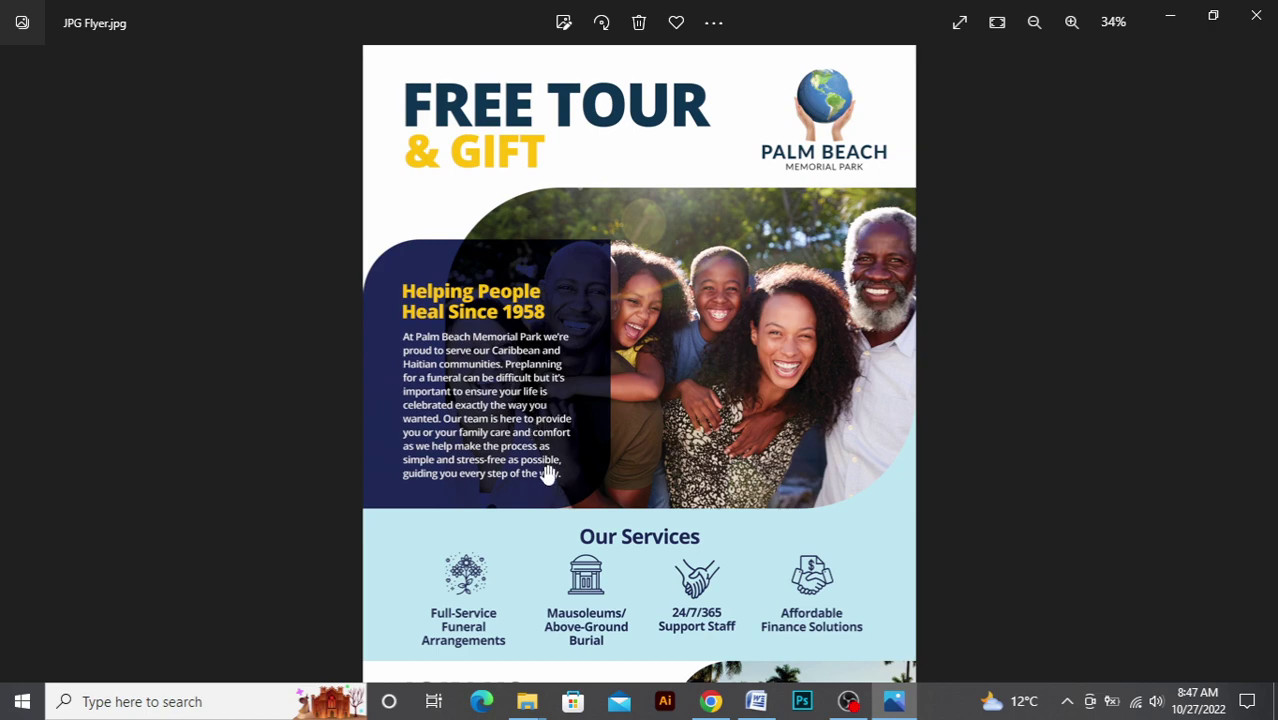
{"action": "scroll", "coordinate": [545, 482], "scroll_direction": "up", "scroll_amount": 1}
{"action": "scroll", "coordinate": [545, 484], "scroll_direction": "up", "scroll_amount": 1}
{"action": "left_click_drag", "start_coordinate": [499, 399], "coordinate": [502, 620]}
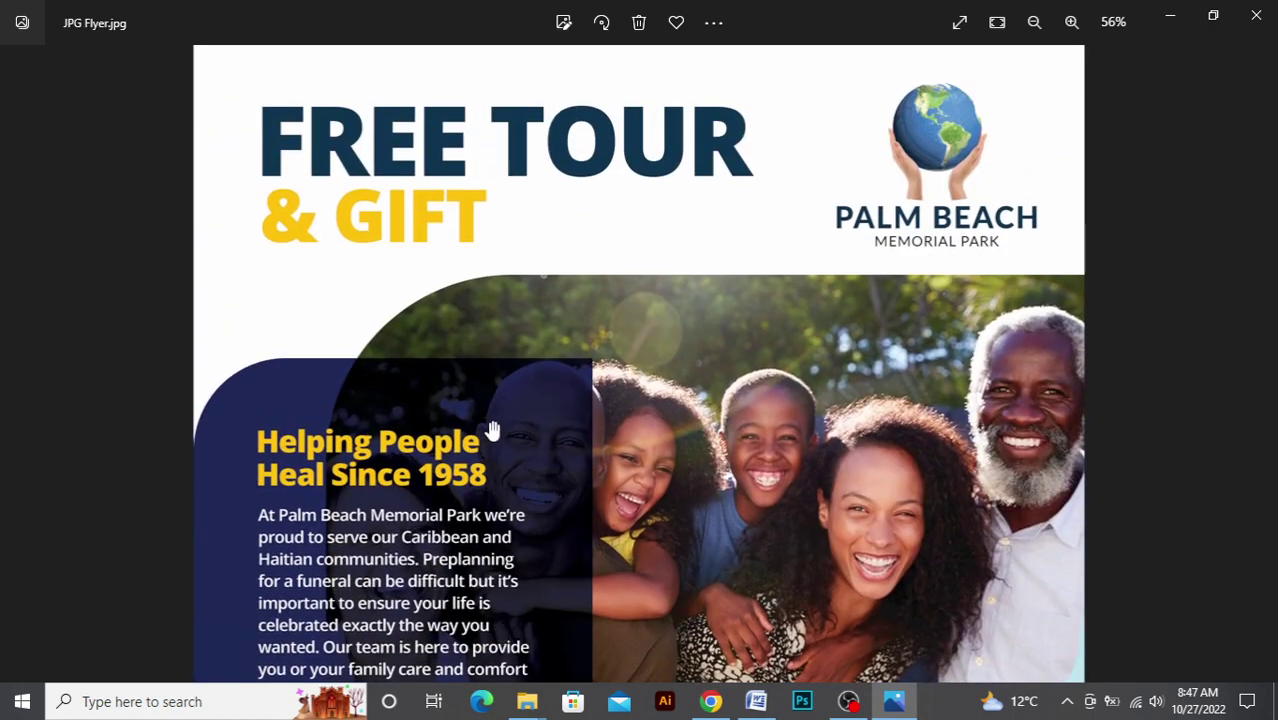
{"action": "scroll", "coordinate": [488, 480], "scroll_direction": "down", "scroll_amount": 3}
{"action": "scroll", "coordinate": [560, 560], "scroll_direction": "down", "scroll_amount": 1}
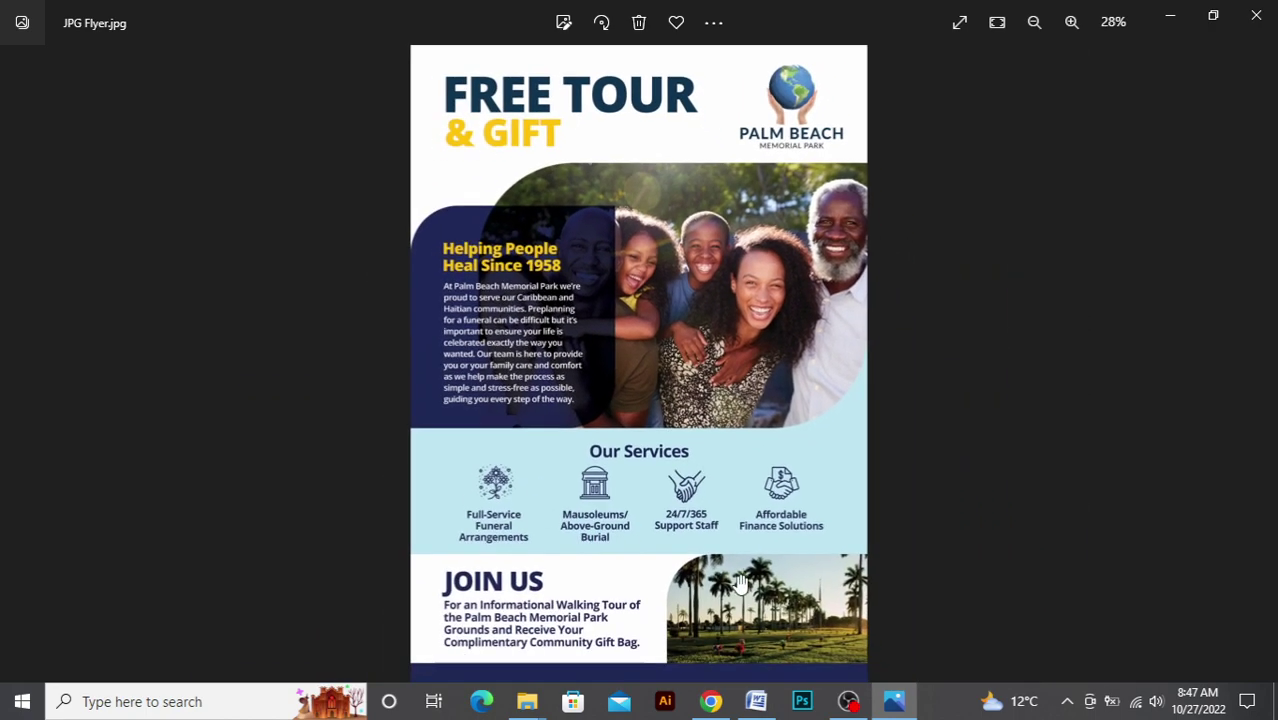
{"action": "scroll", "coordinate": [700, 640], "scroll_direction": "down", "scroll_amount": 1}
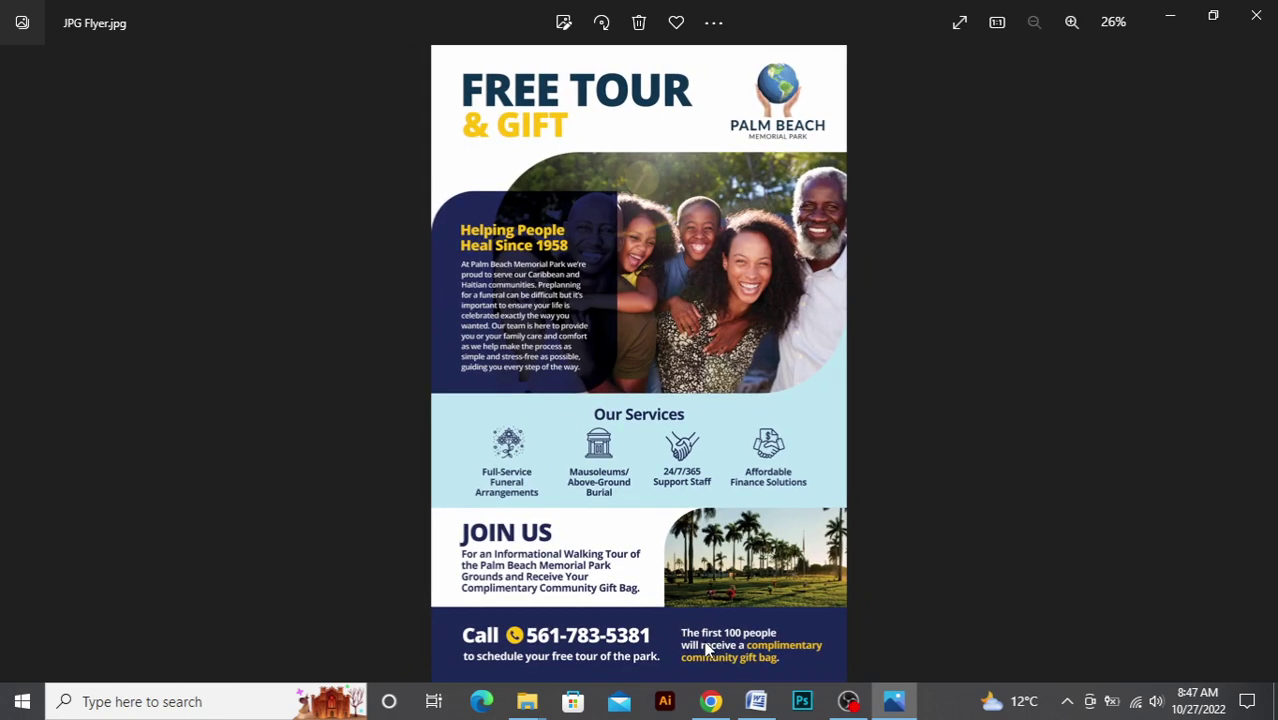
{"action": "mouse_move", "coordinate": [710, 701]}
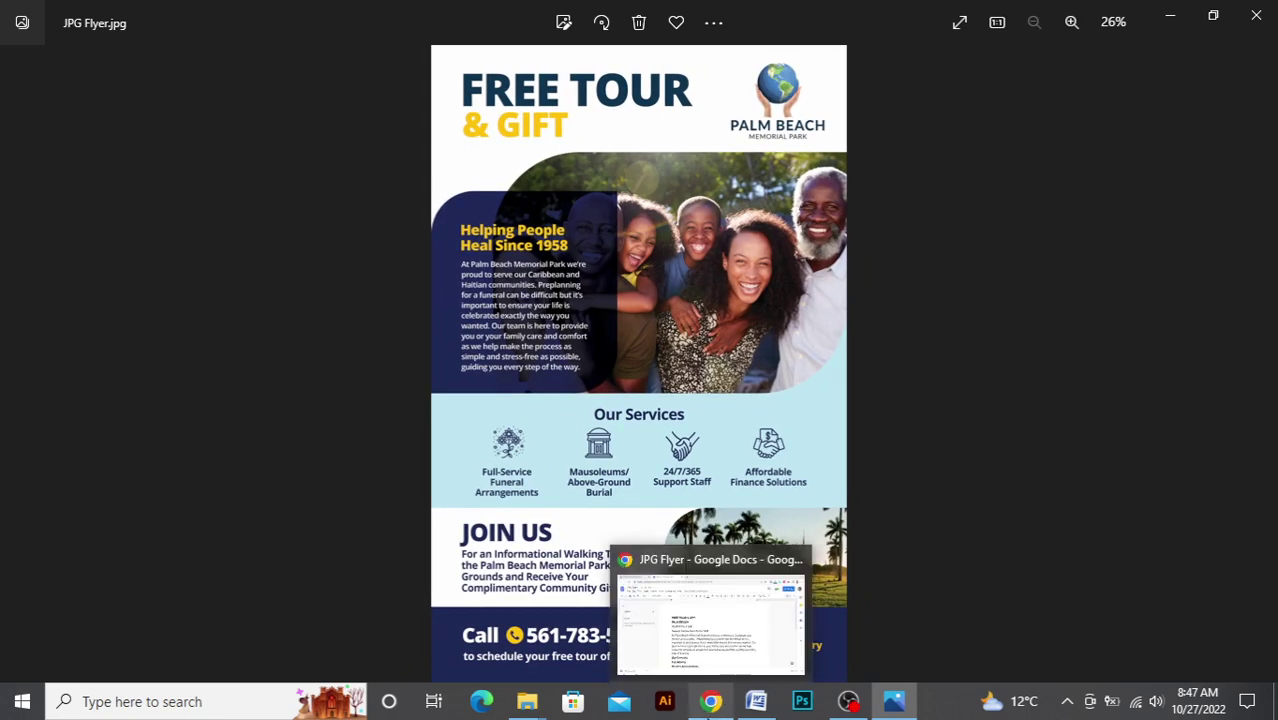
{"action": "left_click", "coordinate": [699, 614]}
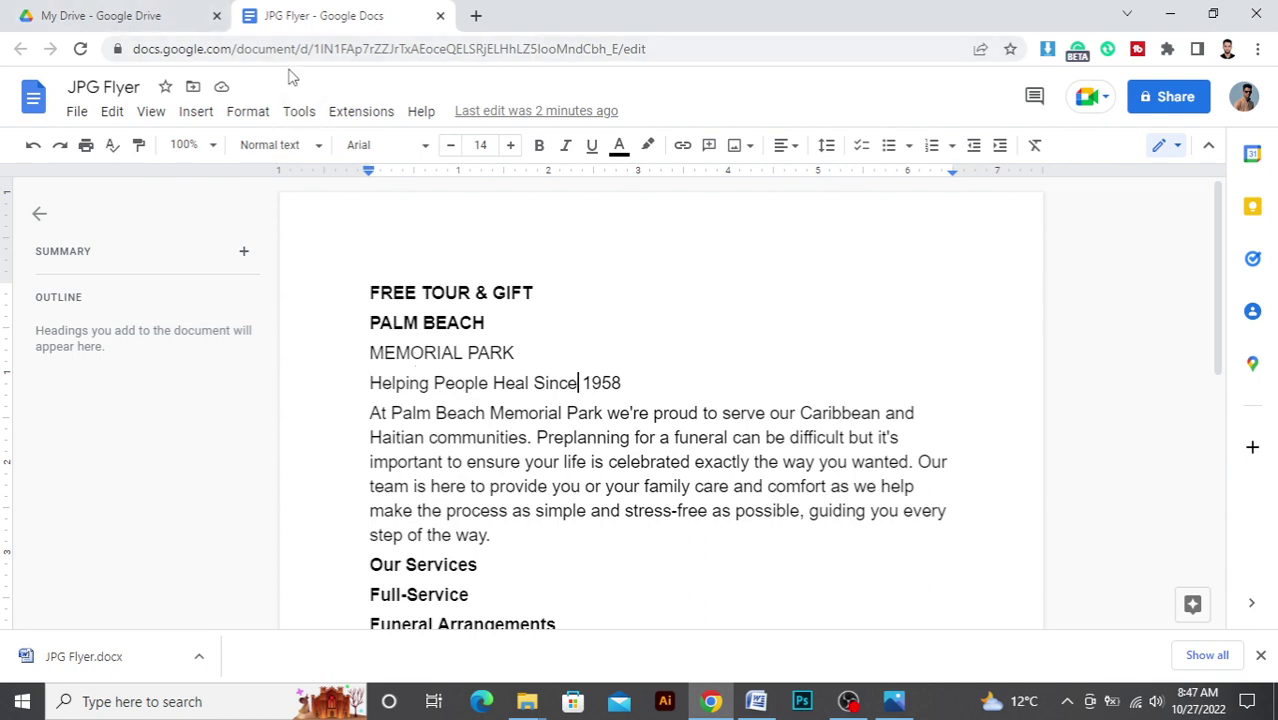
- Switch between the My Drive and JPG Flyer tabs, then scroll through the converted text
{"action": "left_click", "coordinate": [185, 18]}
{"action": "left_click", "coordinate": [300, 18]}
{"action": "left_click", "coordinate": [174, 18]}
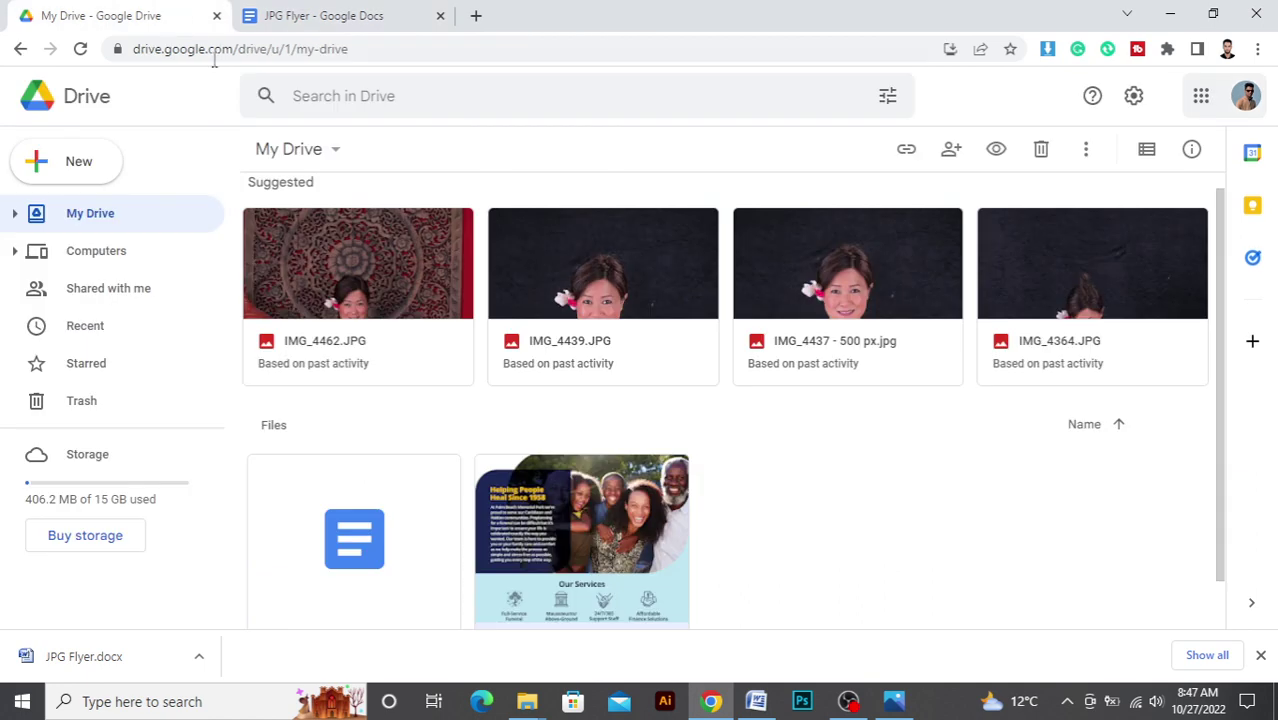
{"action": "left_click", "coordinate": [340, 18]}
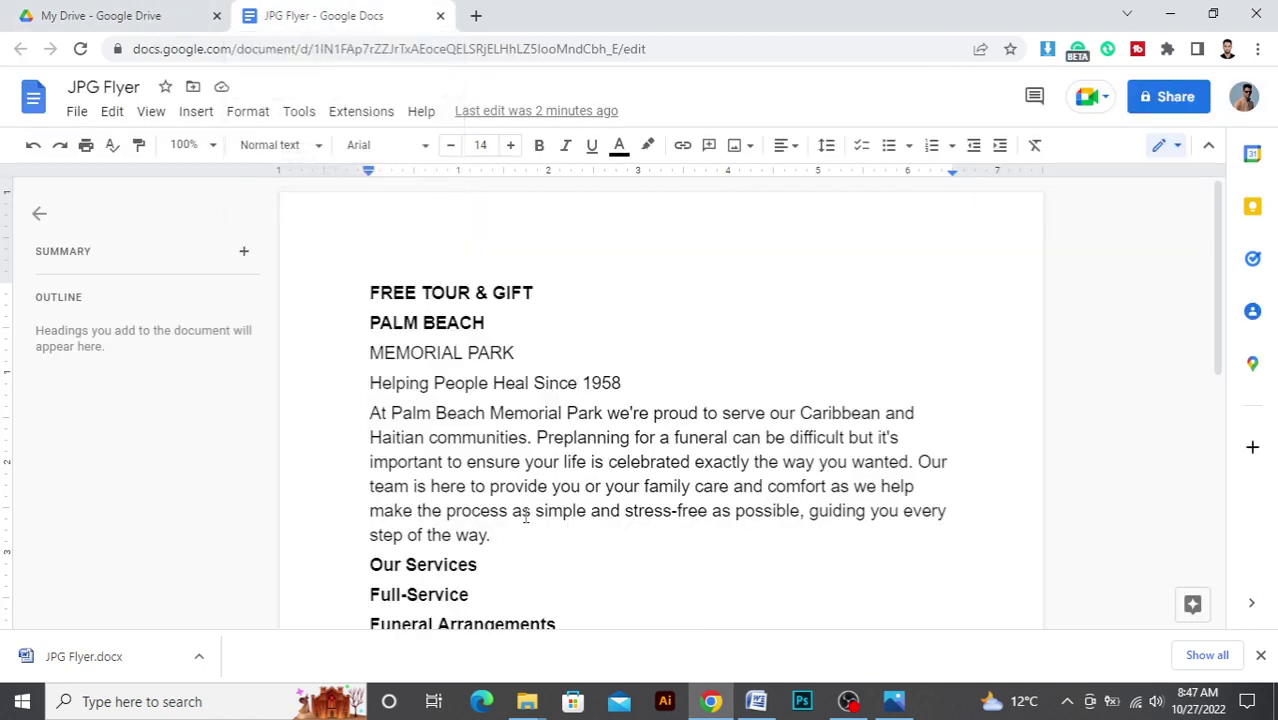
{"action": "scroll", "coordinate": [483, 432], "scroll_direction": "down", "scroll_amount": 2}
{"action": "scroll", "coordinate": [477, 487], "scroll_direction": "down", "scroll_amount": 2}
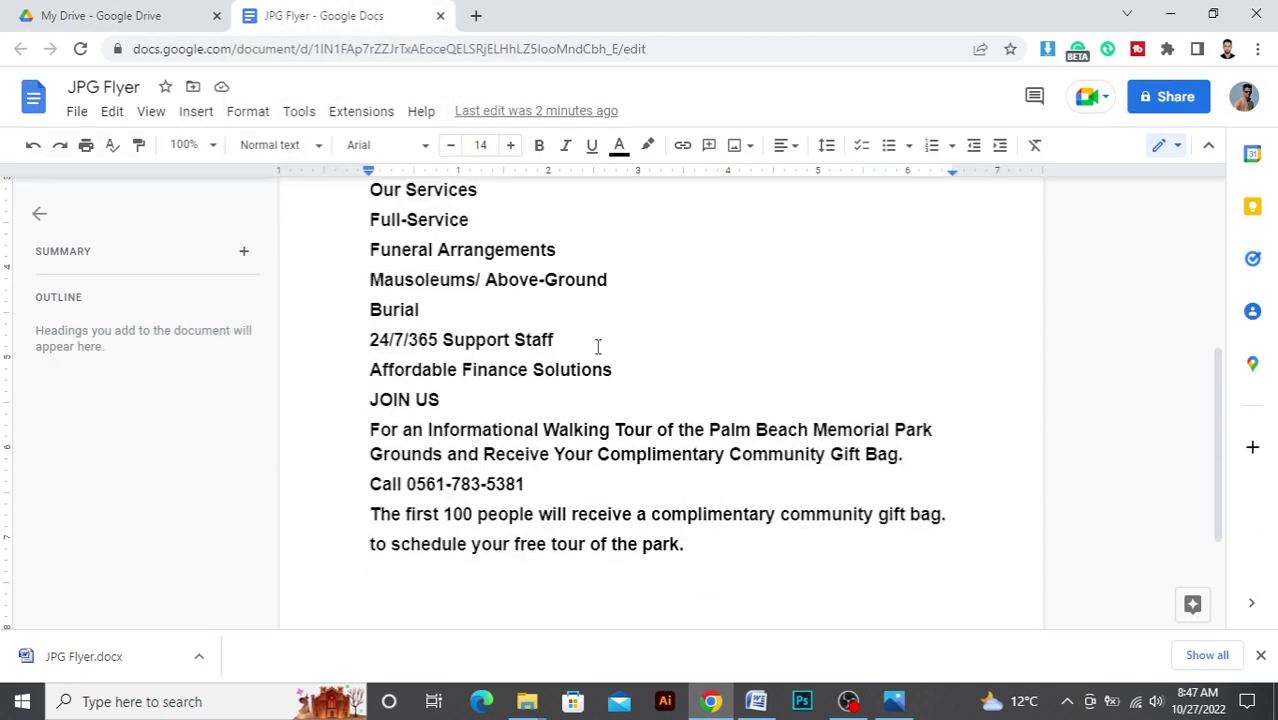
{"action": "scroll", "coordinate": [597, 346], "scroll_direction": "up", "scroll_amount": 4}
- Minimize the Photos flyer image, the Word document and the first Downloads window
{"action": "key", "text": "alt+Tab"}
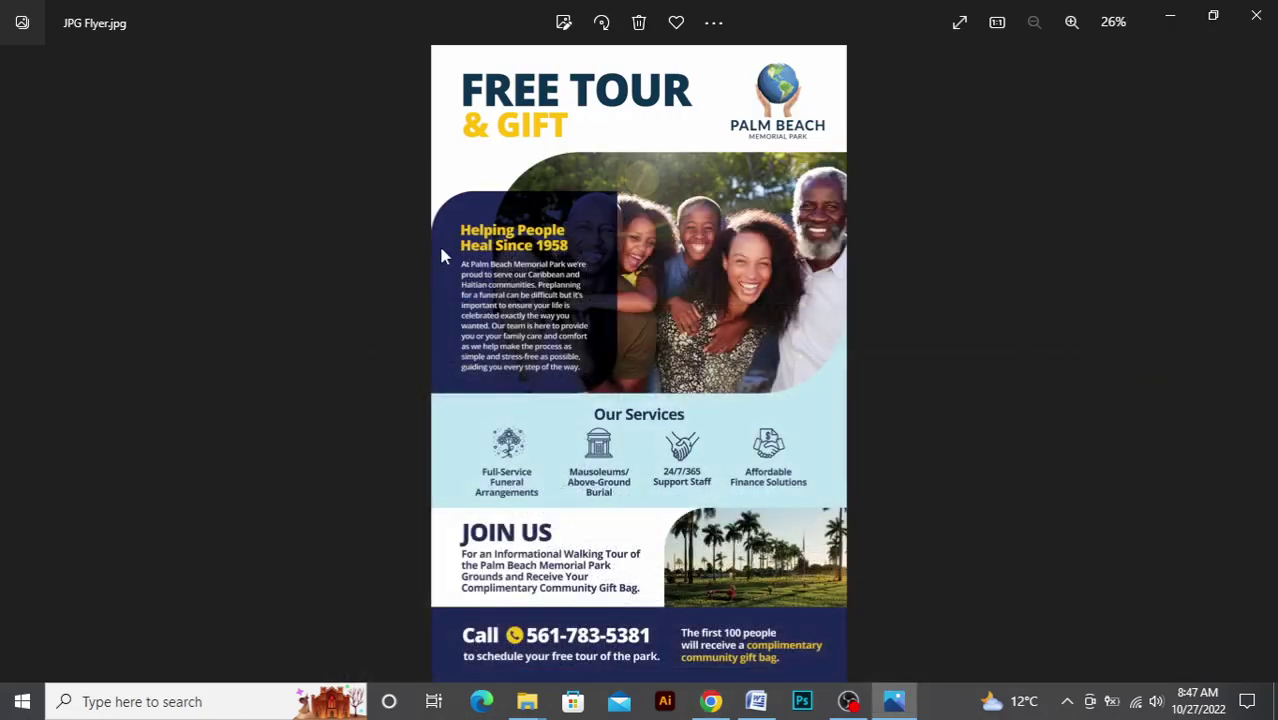
{"action": "left_click", "coordinate": [1167, 12]}
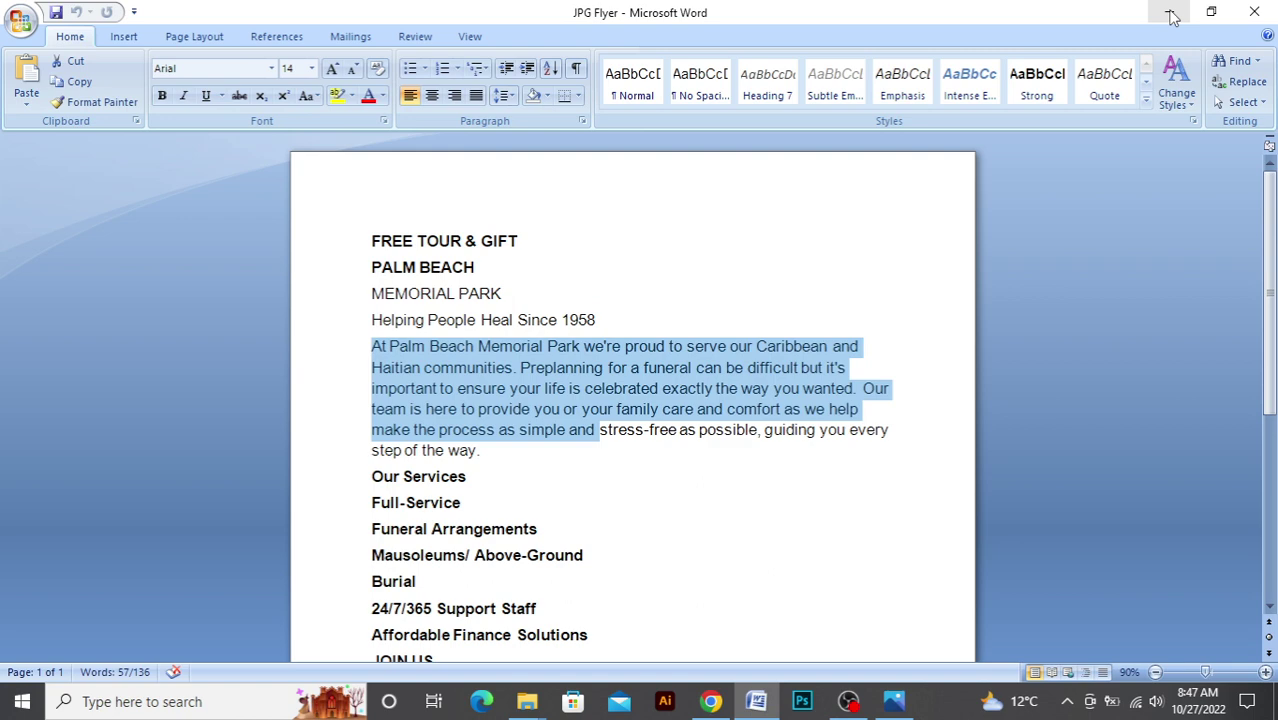
{"action": "left_click", "coordinate": [1169, 12]}
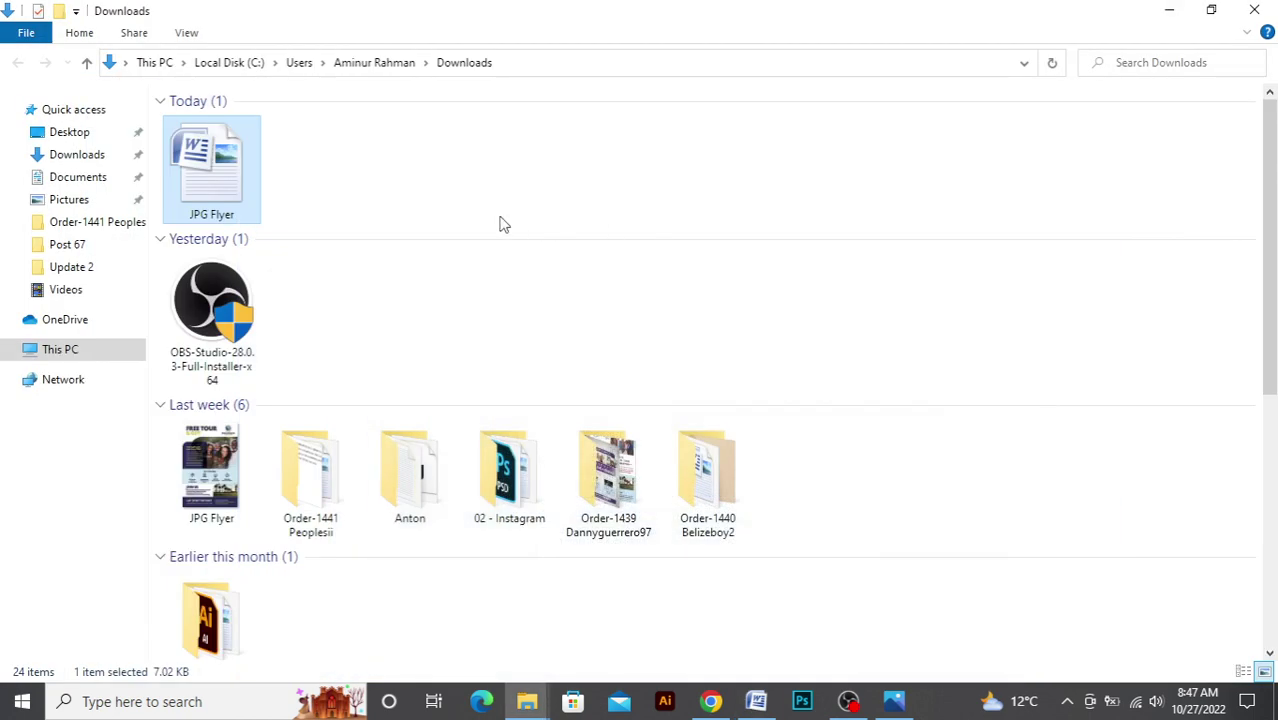
{"action": "left_click", "coordinate": [1170, 10]}
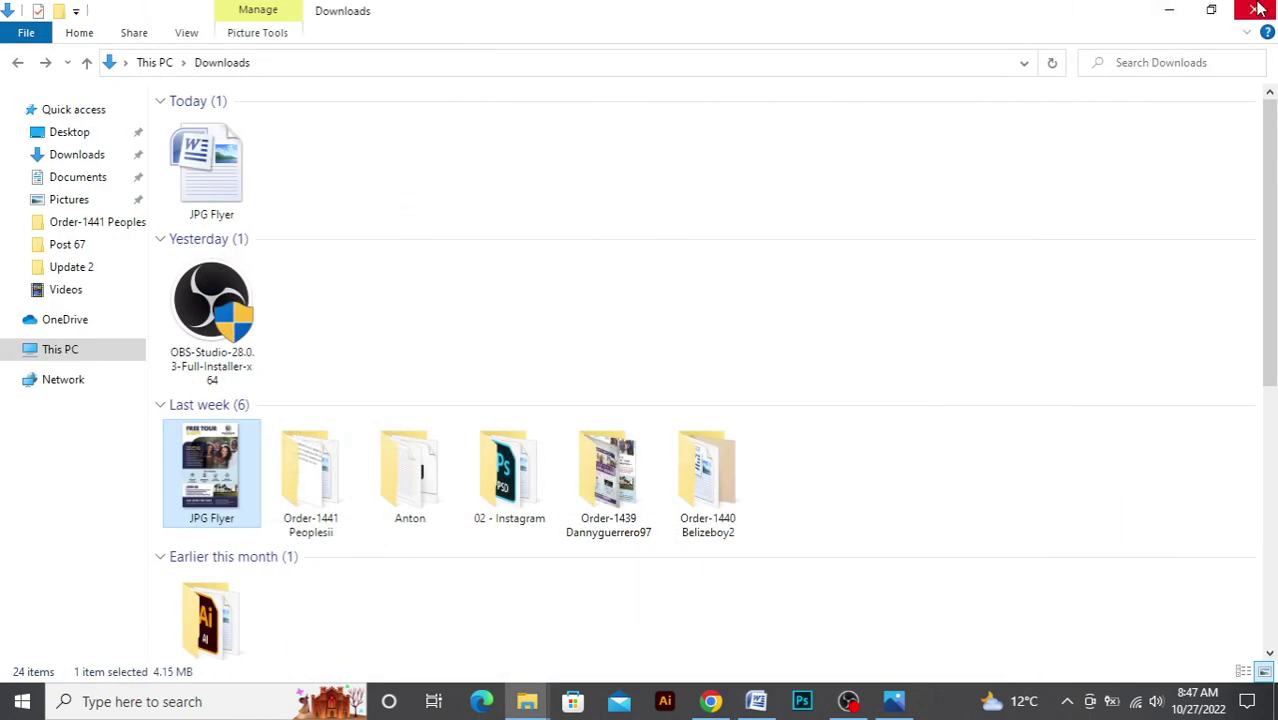